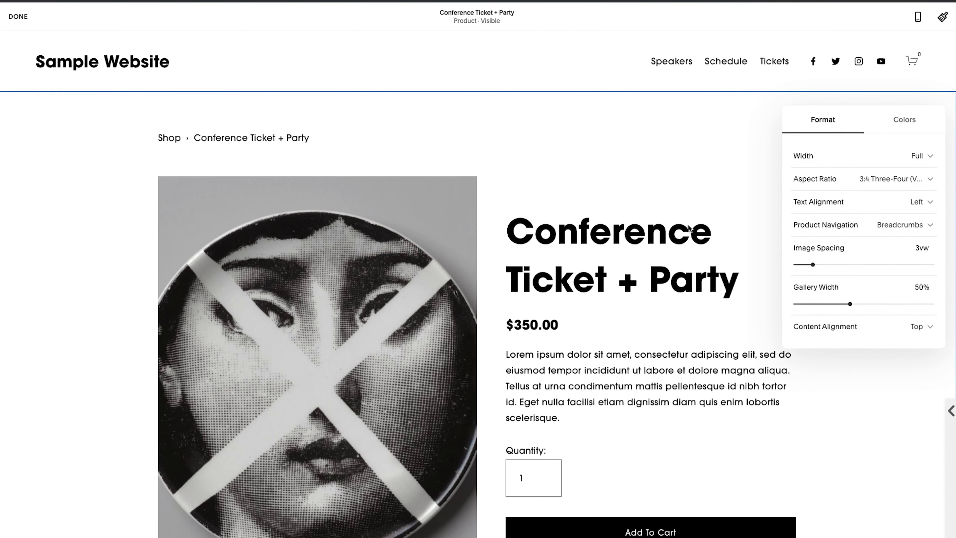
# Try the Light 1 and Bright 1 color themes on the Conference Ticket + Party product section.
pyautogui.scroll(-2, 863, 190)
pyautogui.scroll(2, 862, 191)
pyautogui.click(914, 115)
pyautogui.click(850, 235)
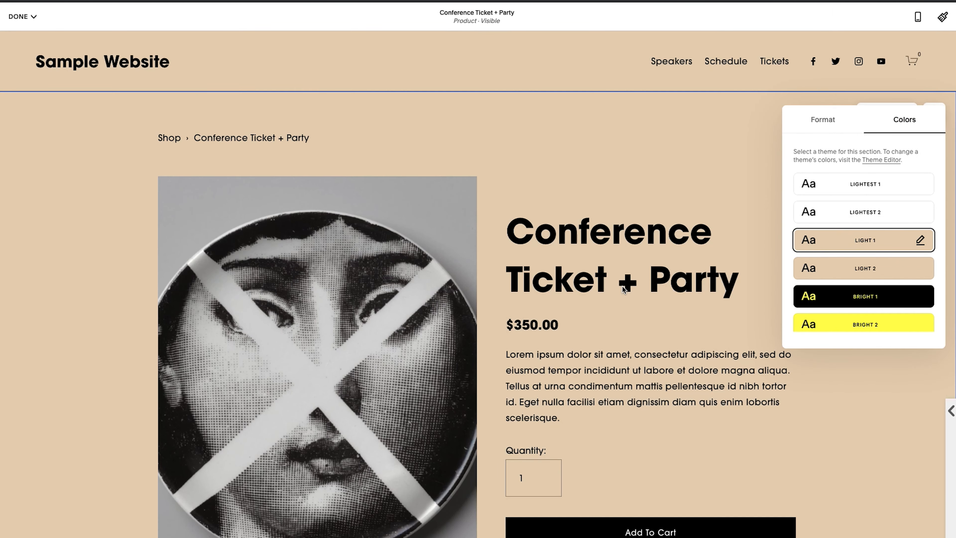
pyautogui.scroll(-10, 622, 286)
pyautogui.scroll(10, 622, 286)
pyautogui.click(865, 280)
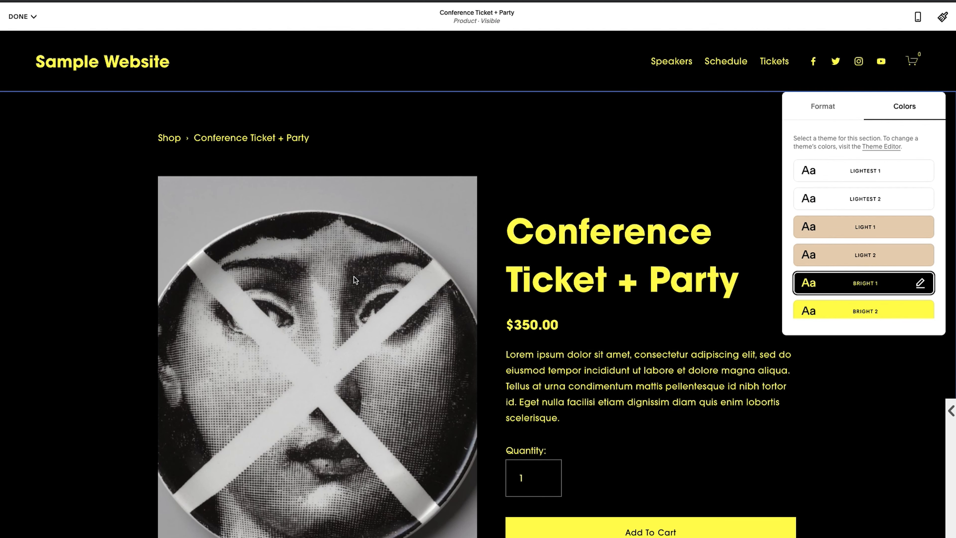
# Apply the Dark 1 color theme to the Conference Ticket + Party product section and save the changes.
pyautogui.scroll(-3, 865, 237)
pyautogui.click(869, 215)
pyautogui.click(531, 252)
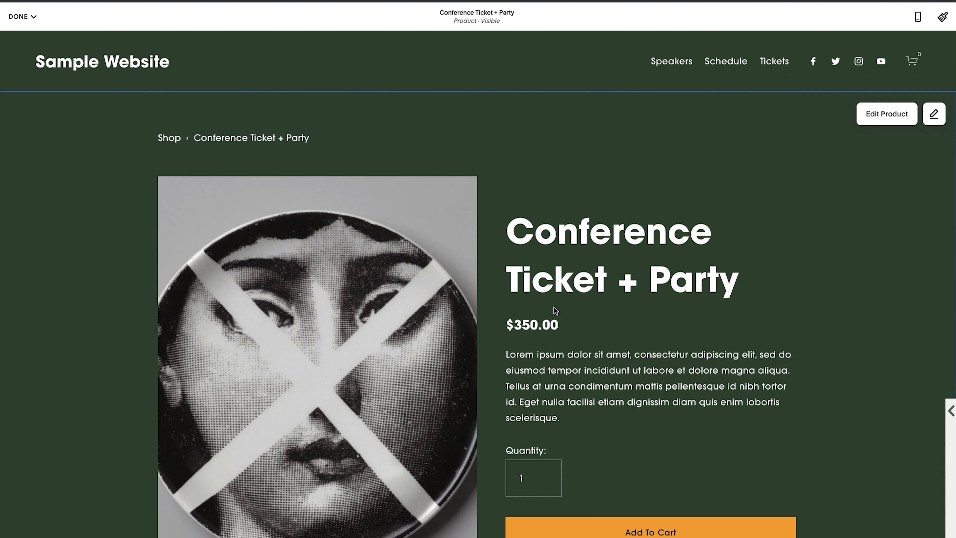
pyautogui.scroll(-3, 554, 346)
pyautogui.scroll(3, 554, 346)
pyautogui.click(19, 16)
pyautogui.click(19, 34)
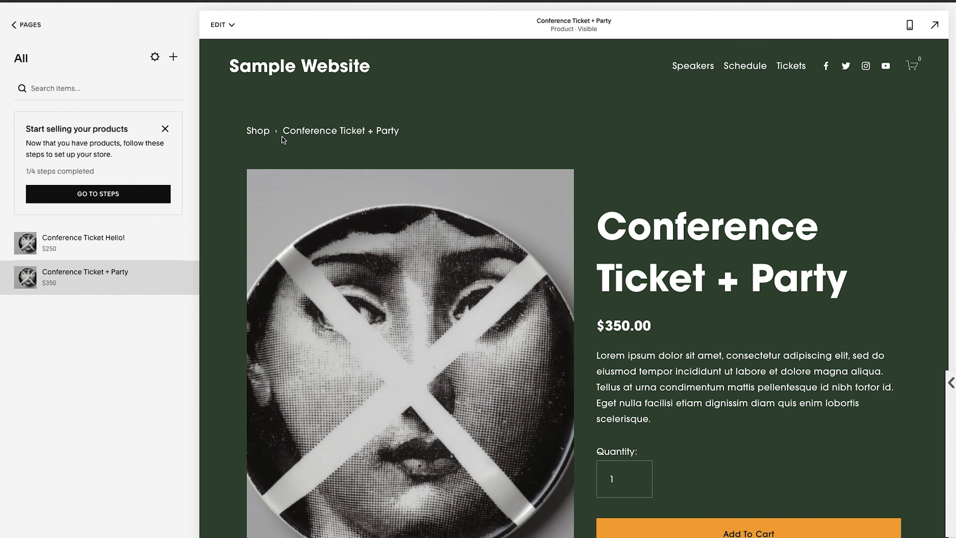
# Open the Shop page and look over the product listings to check how the theme appears there.
pyautogui.click(252, 130)
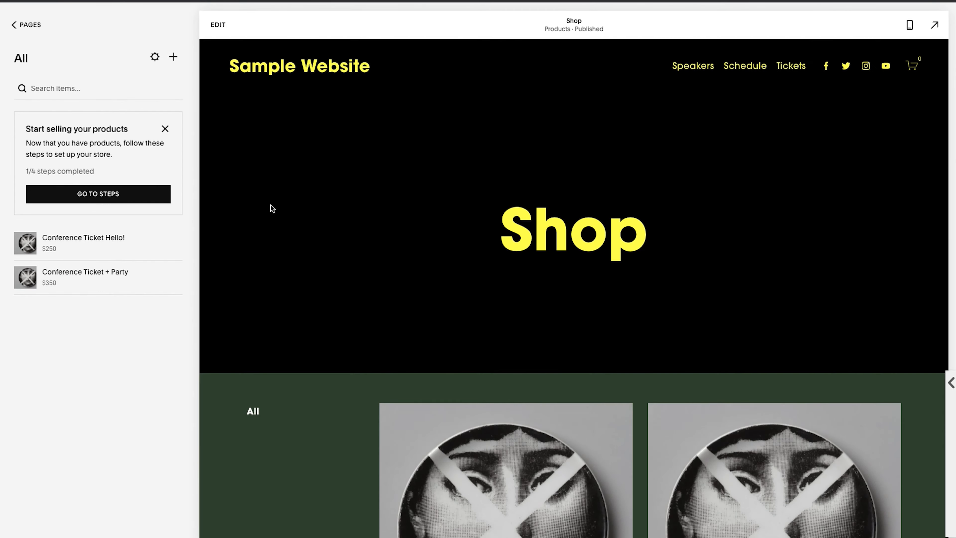
pyautogui.scroll(-8, 290, 243)
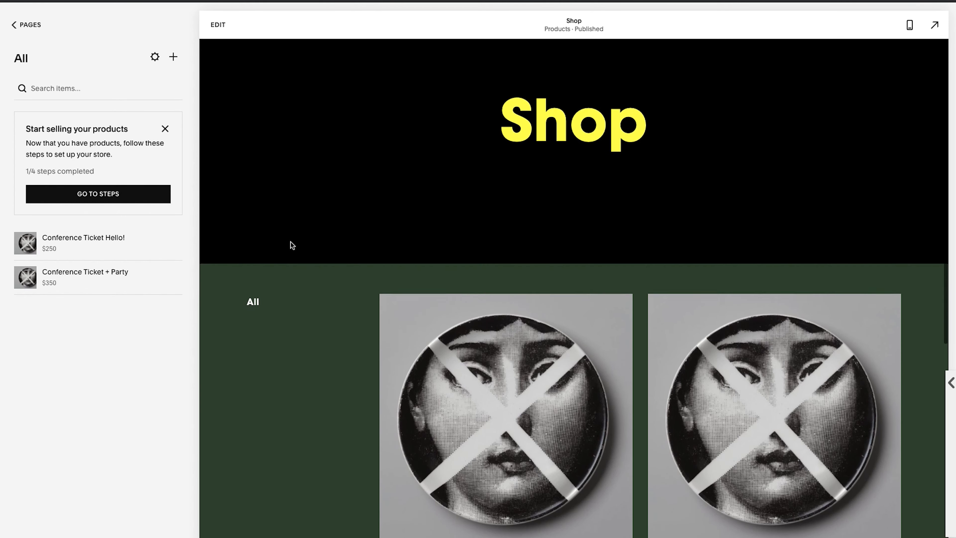
pyautogui.scroll(-1, 296, 303)
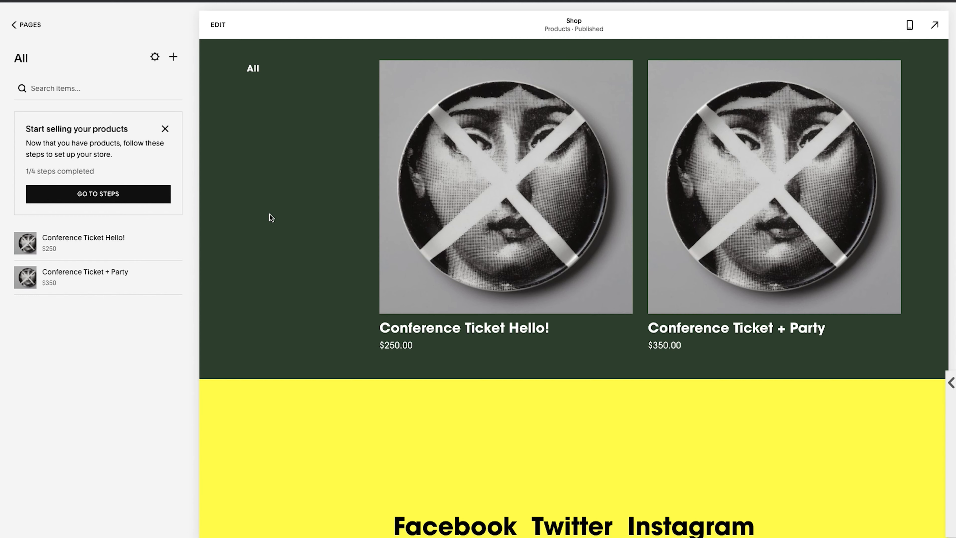
pyautogui.scroll(1, 283, 224)
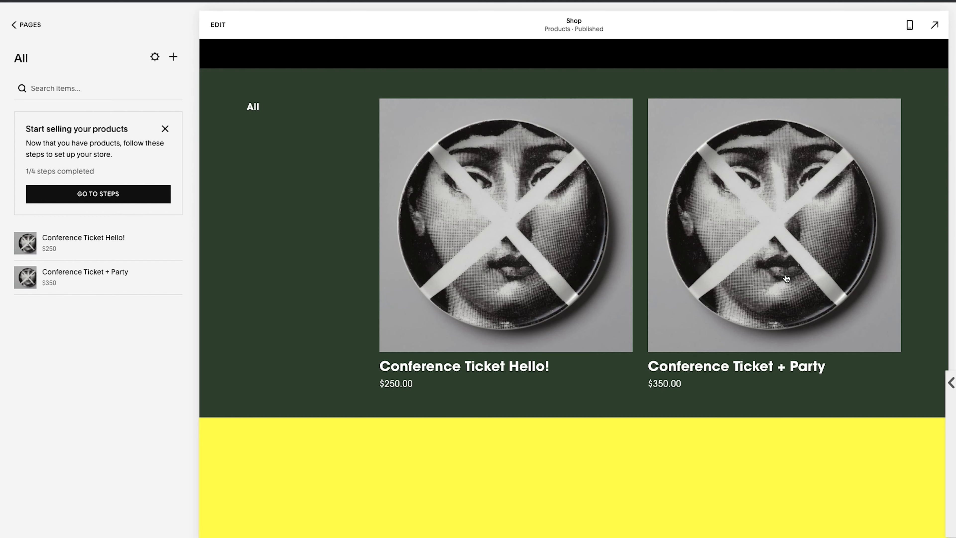
pyautogui.scroll(2, 374, 261)
pyautogui.scroll(5, 374, 261)
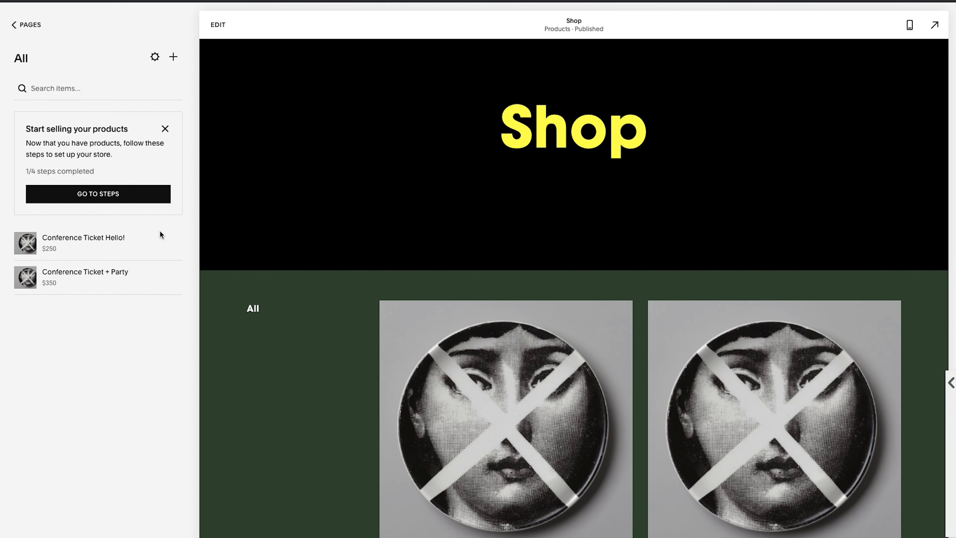
# Apply the Dark 2 color theme to the Blog page's post list section and save the page.
pyautogui.click(25, 25)
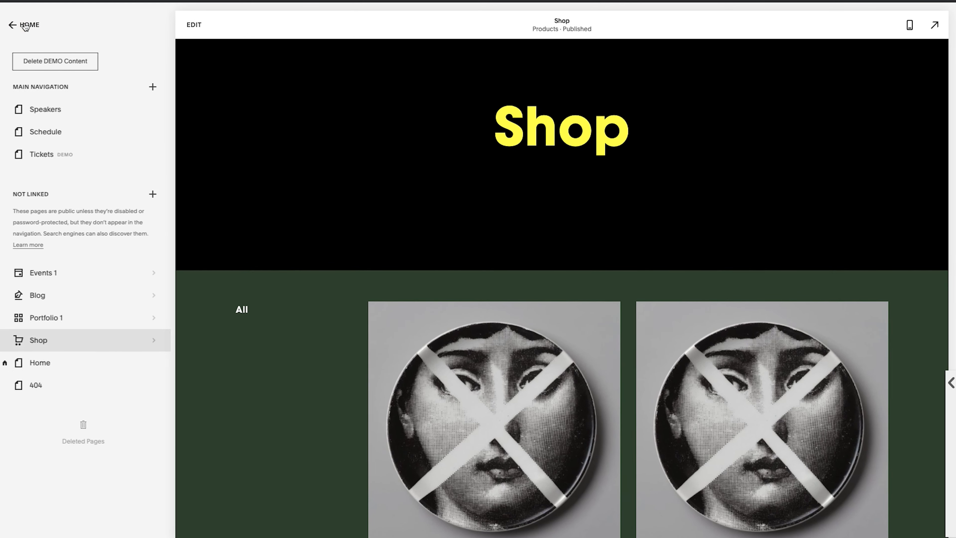
pyautogui.click(41, 295)
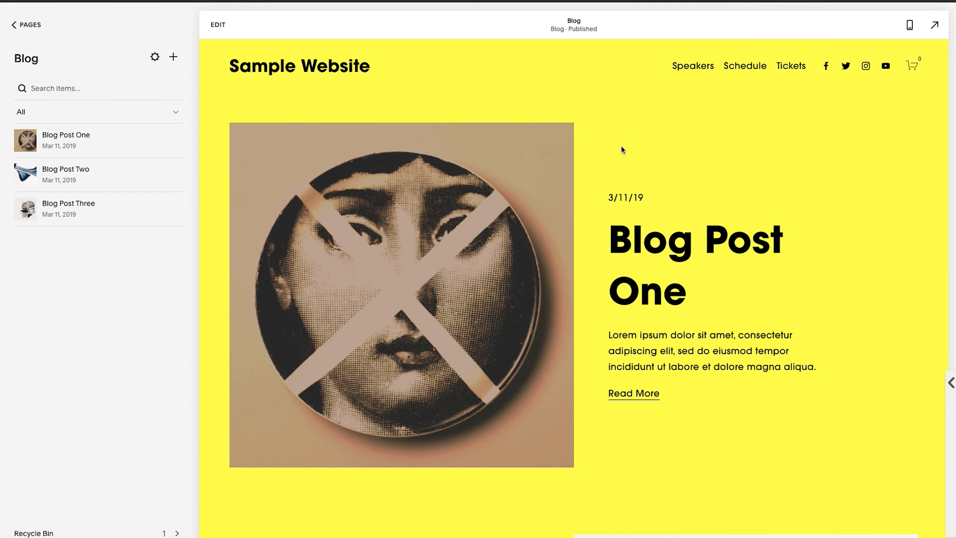
pyautogui.click(219, 25)
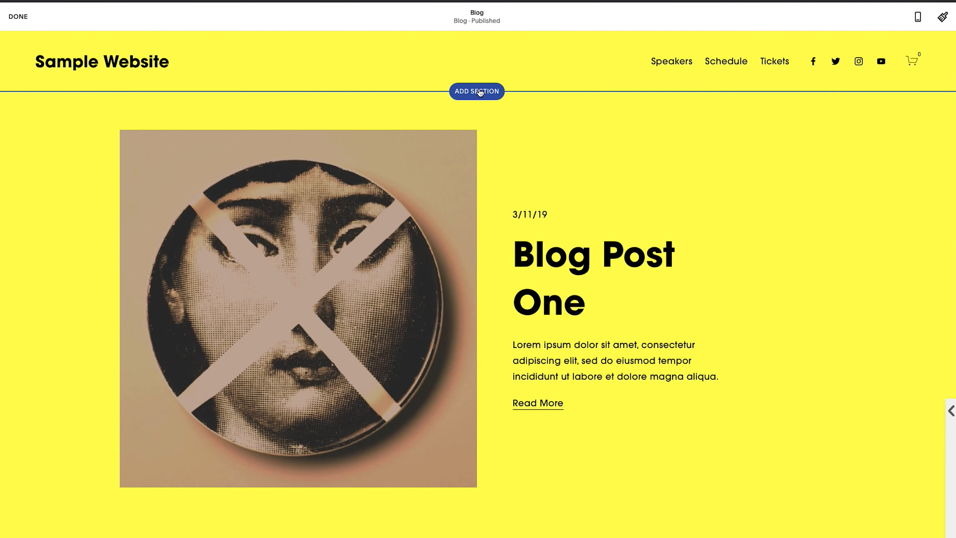
pyautogui.moveTo(845, 117)
pyautogui.click(889, 116)
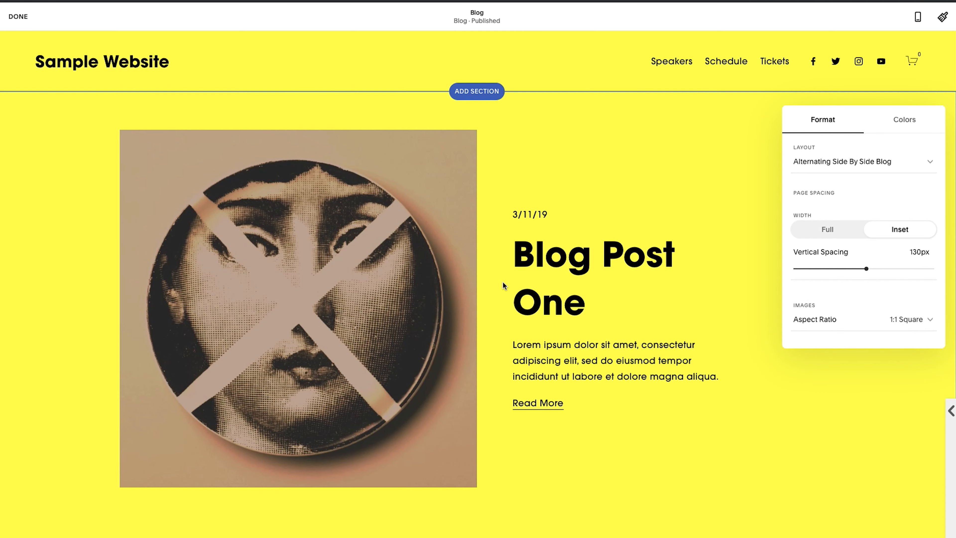
pyautogui.click(898, 125)
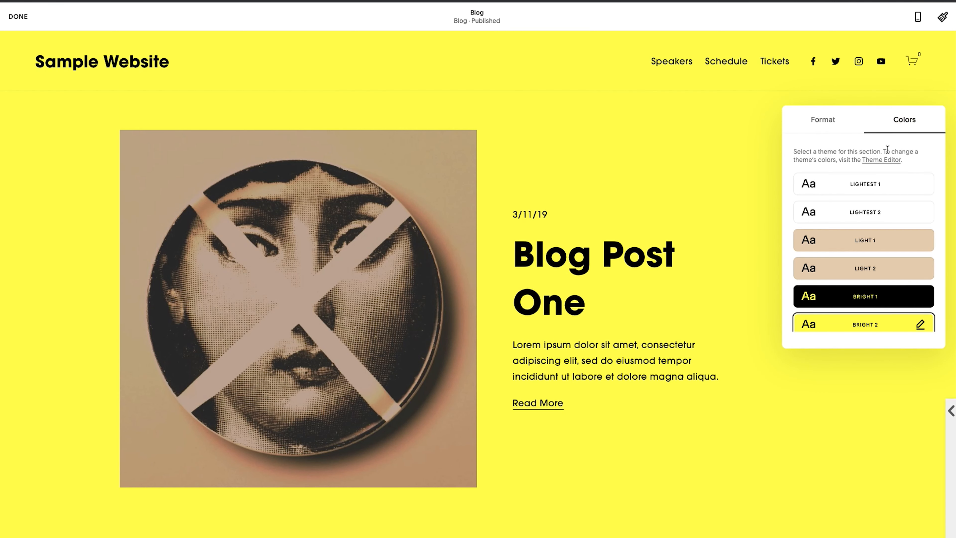
pyautogui.scroll(-3, 865, 241)
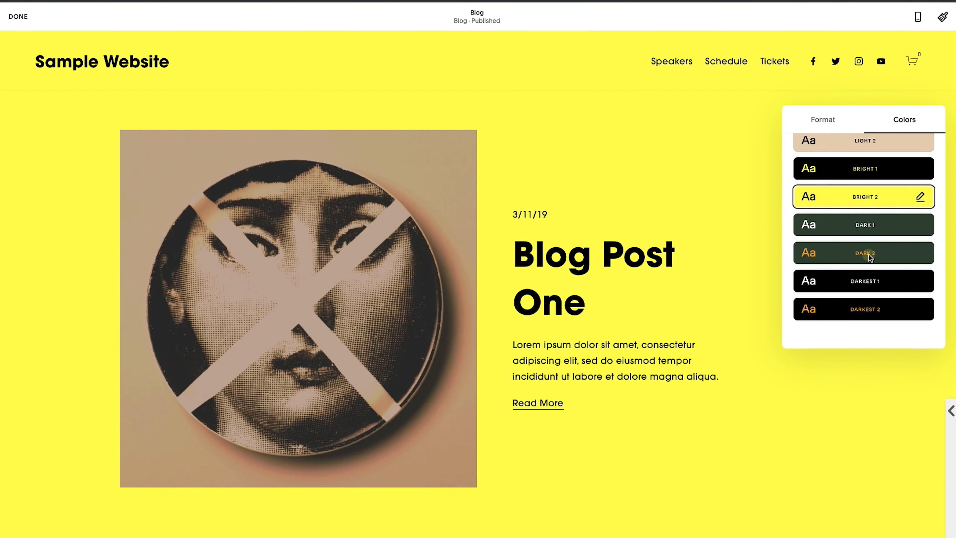
pyautogui.click(870, 258)
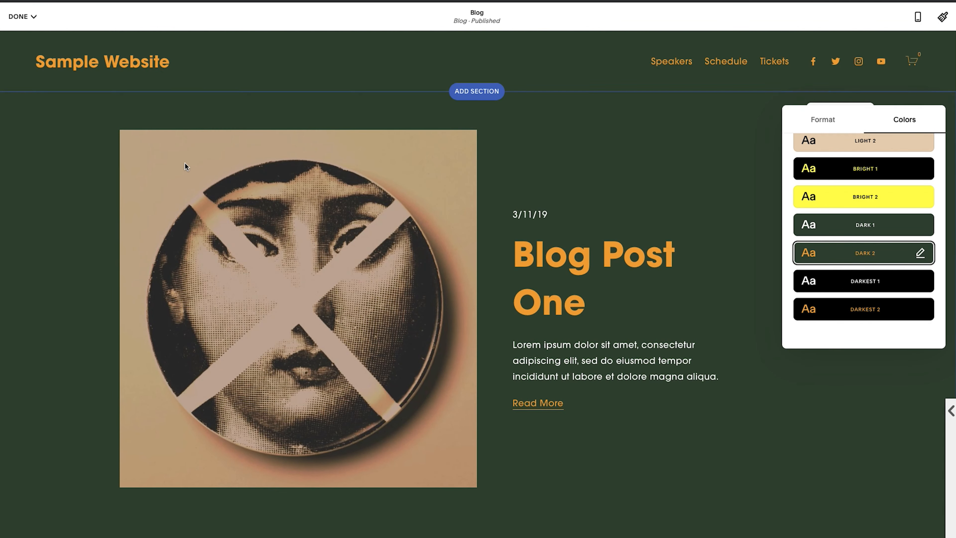
pyautogui.click(20, 16)
pyautogui.click(23, 37)
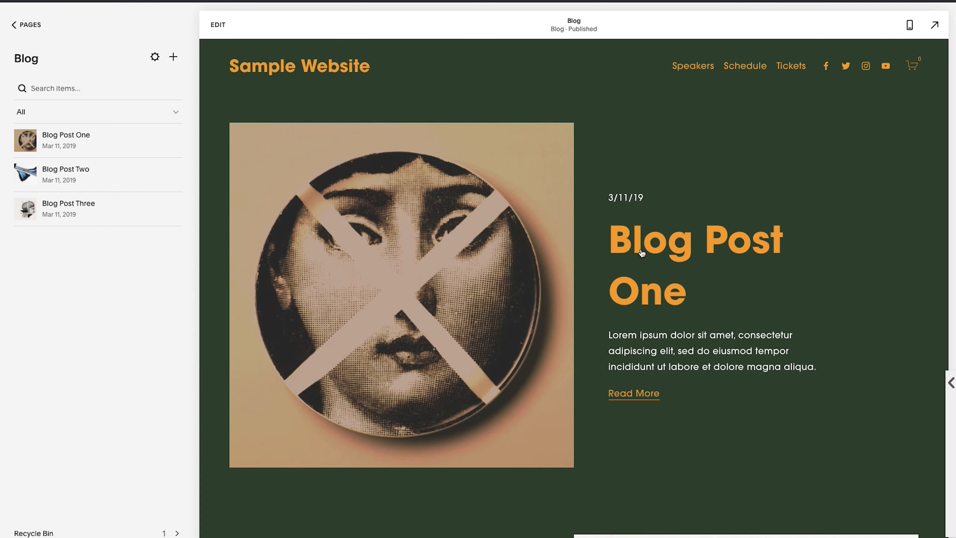
# Set the custom content width of Blog Post One to 45 and save the post.
pyautogui.click(637, 249)
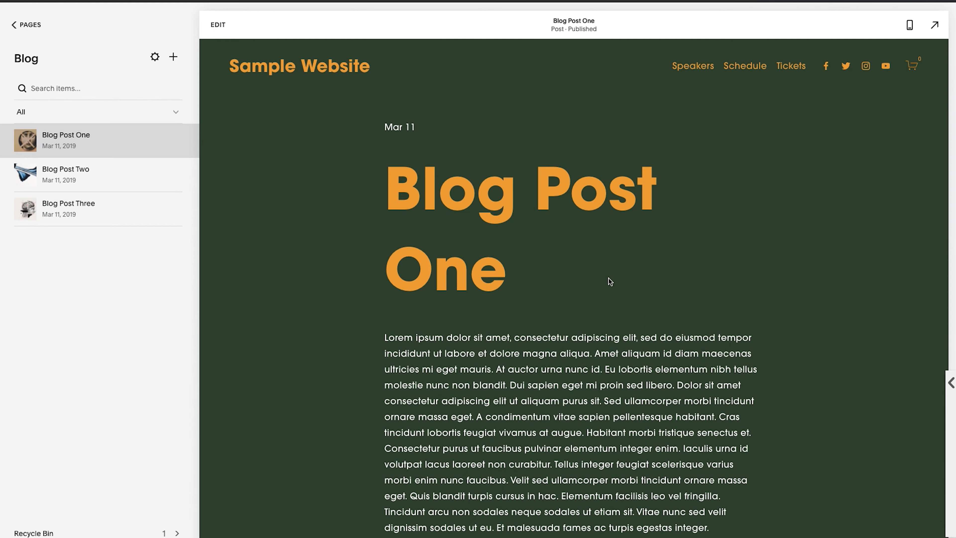
pyautogui.click(619, 337)
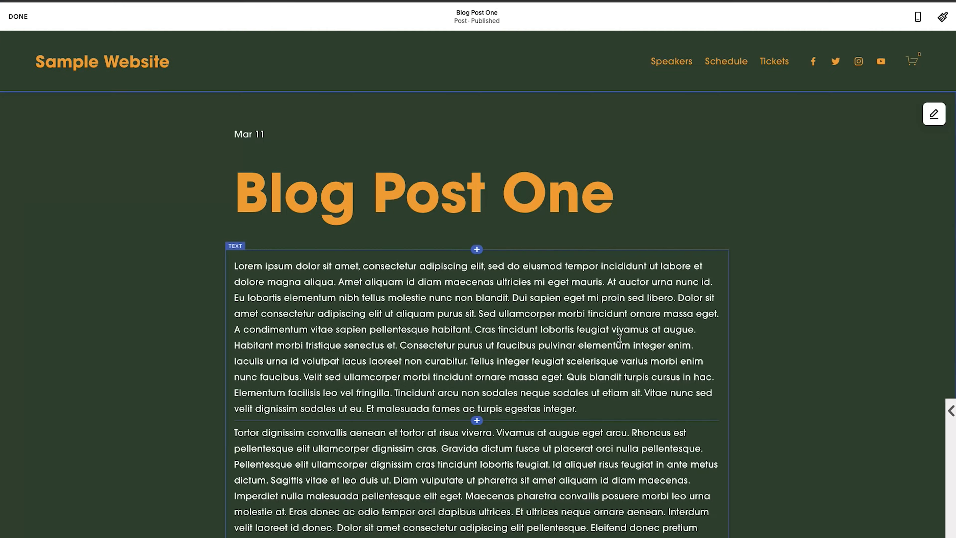
pyautogui.click(936, 111)
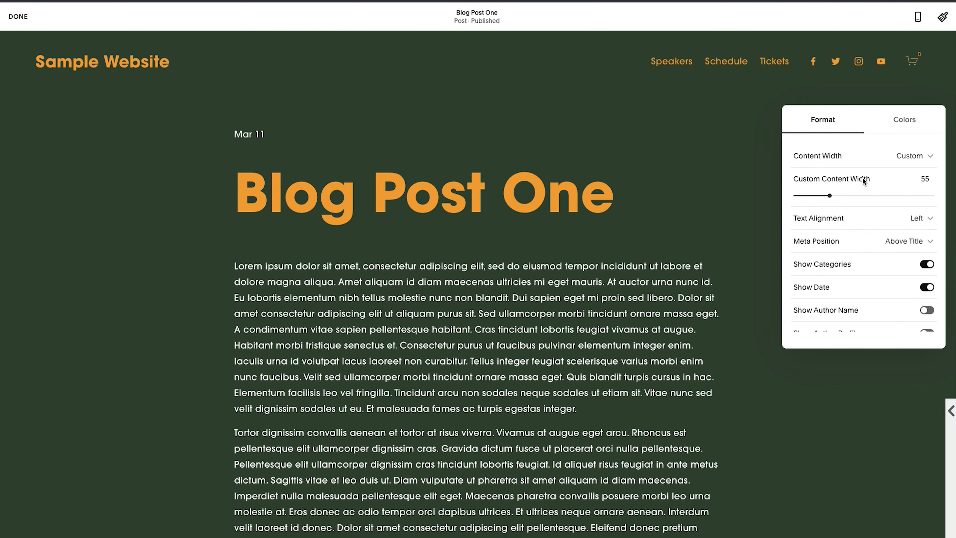
pyautogui.moveTo(830, 195); pyautogui.dragTo(806, 196)
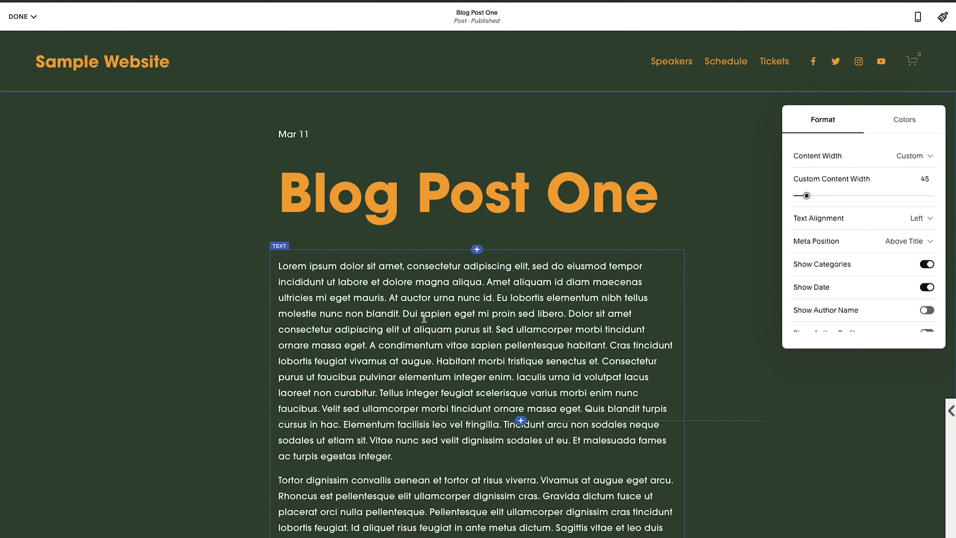
pyautogui.click(152, 294)
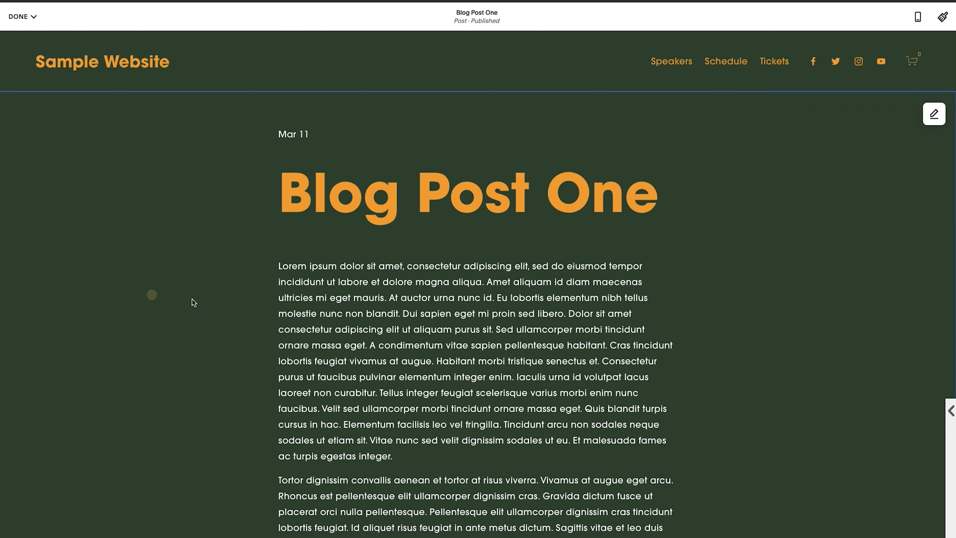
pyautogui.click(24, 35)
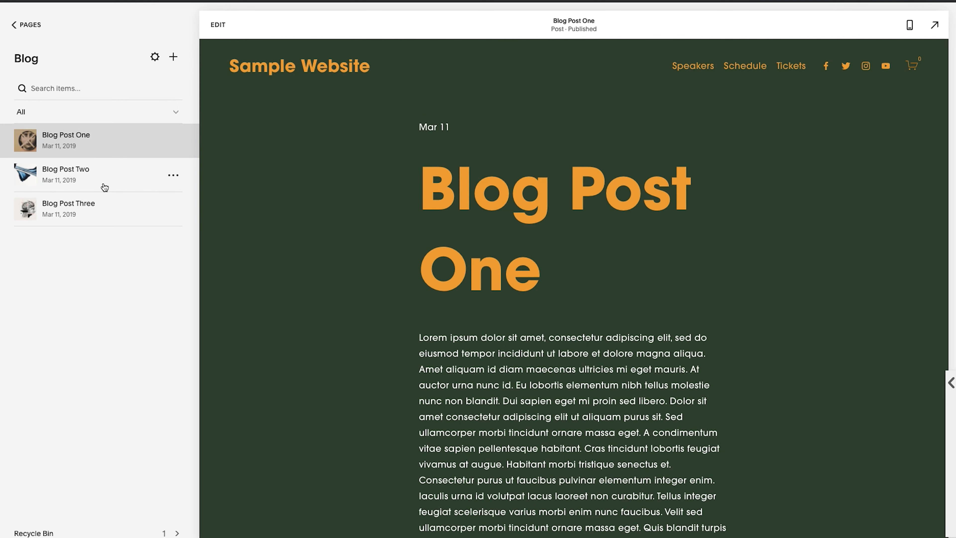
# Go to the homepage and open the site title and logo settings of its site header.
pyautogui.click(30, 26)
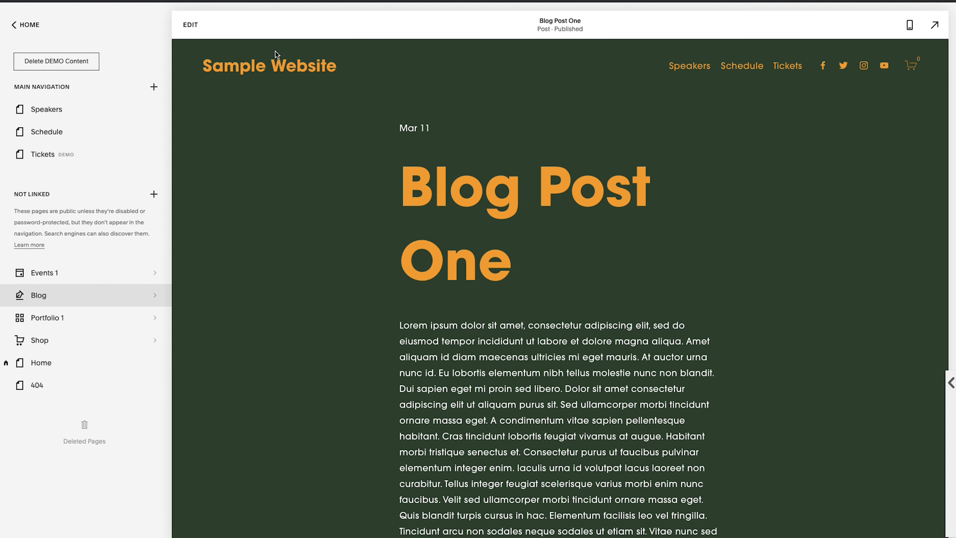
pyautogui.click(300, 56)
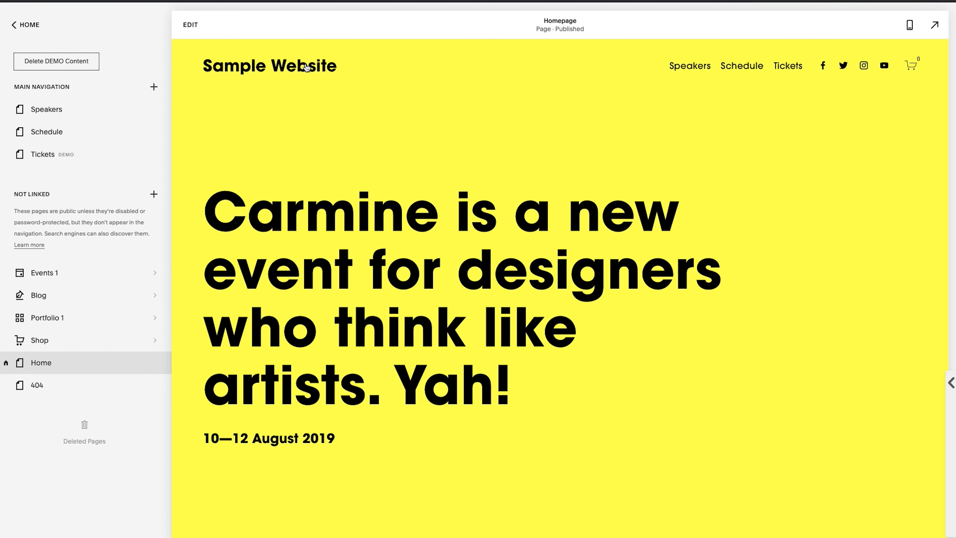
pyautogui.click(190, 25)
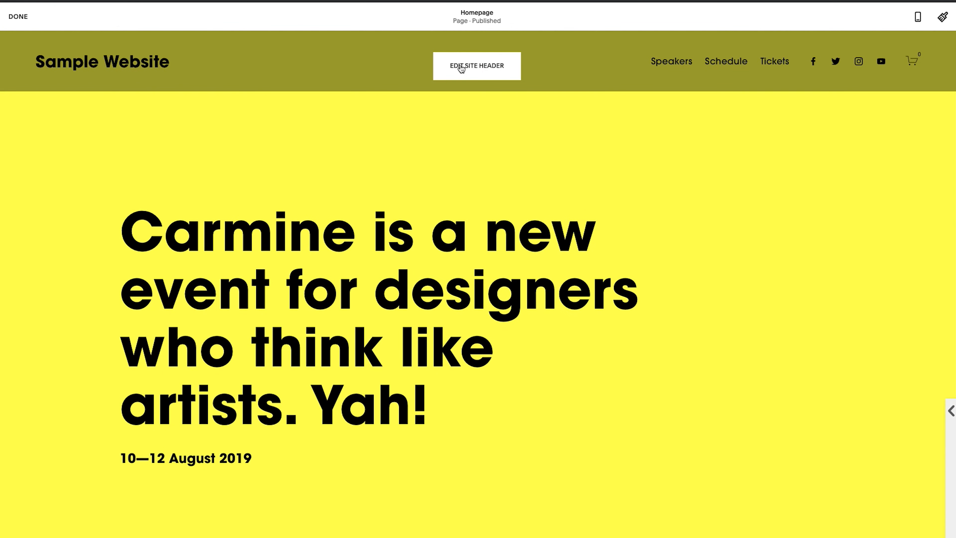
pyautogui.click(496, 70)
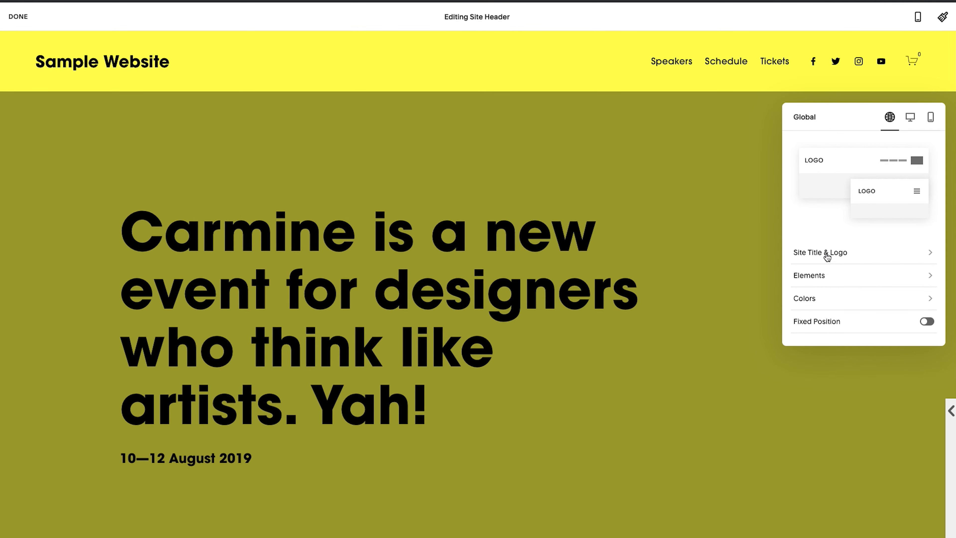
pyautogui.click(827, 257)
# Change the site title to "Sample Page For Home".
pyautogui.doubleClick(829, 151)
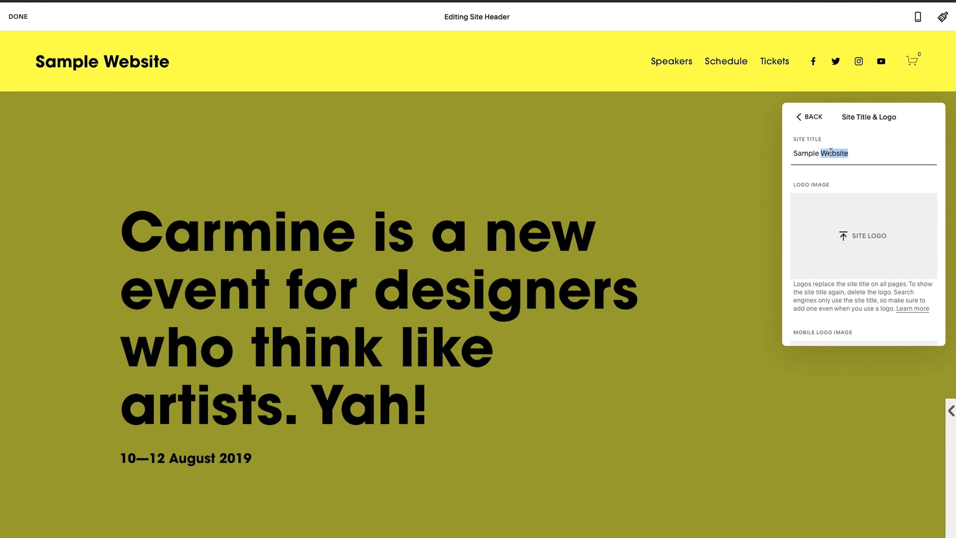
pyautogui.write('Page For Ho')
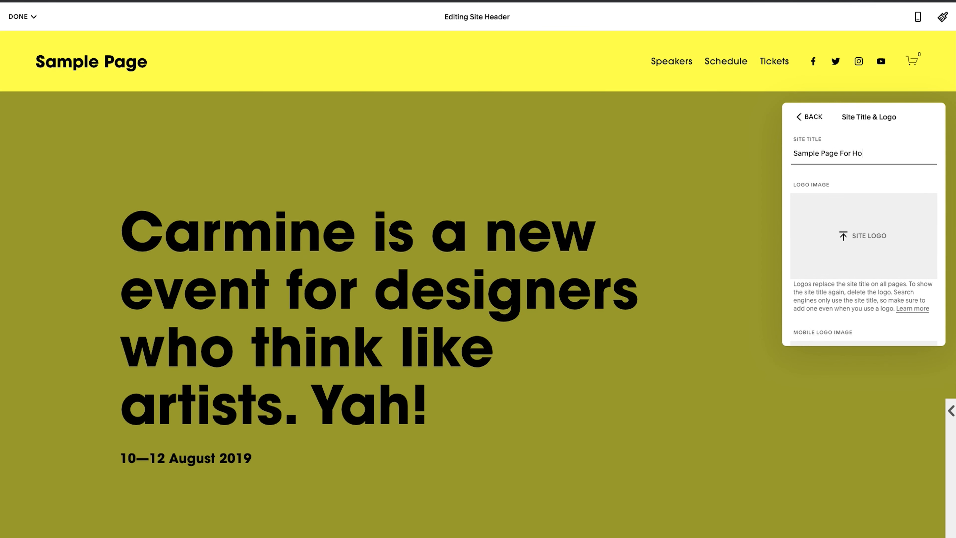
pyautogui.write('me')
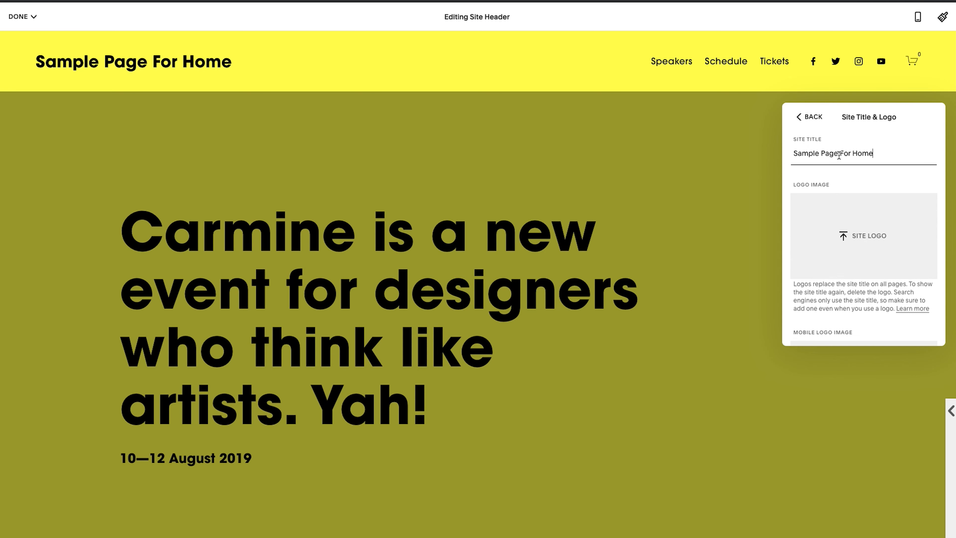
# Set the site title to "Sample Site" and return to the header's global settings.
pyautogui.moveTo(874, 152); pyautogui.dragTo(838, 152)
pyautogui.press('BackSpace')
pyautogui.write('Site')
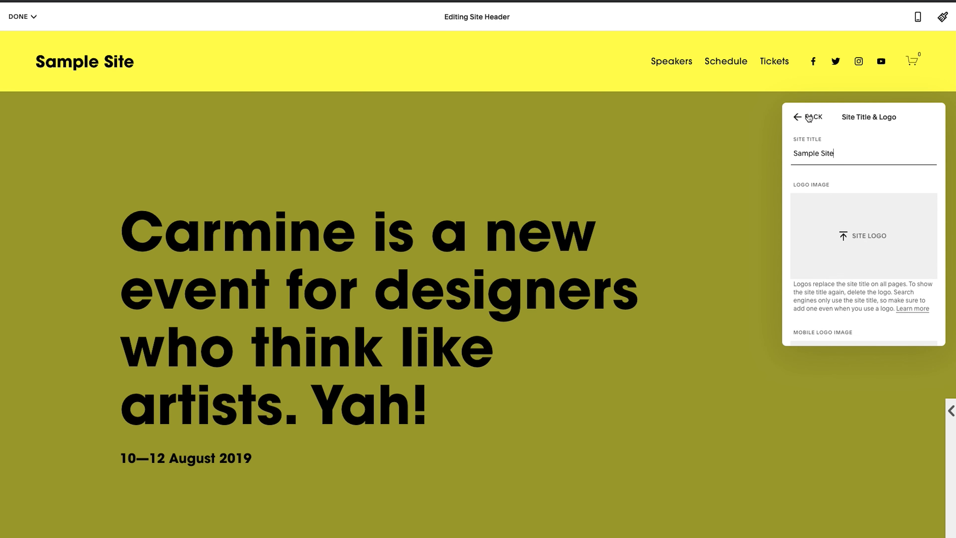
pyautogui.click(811, 117)
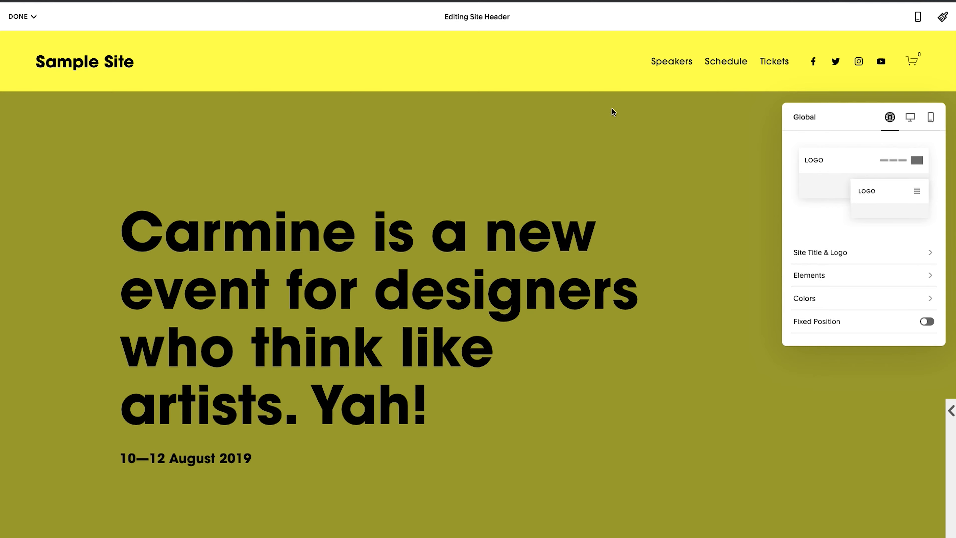
# Leave the site header editor and open the site footer for editing.
pyautogui.click(208, 166)
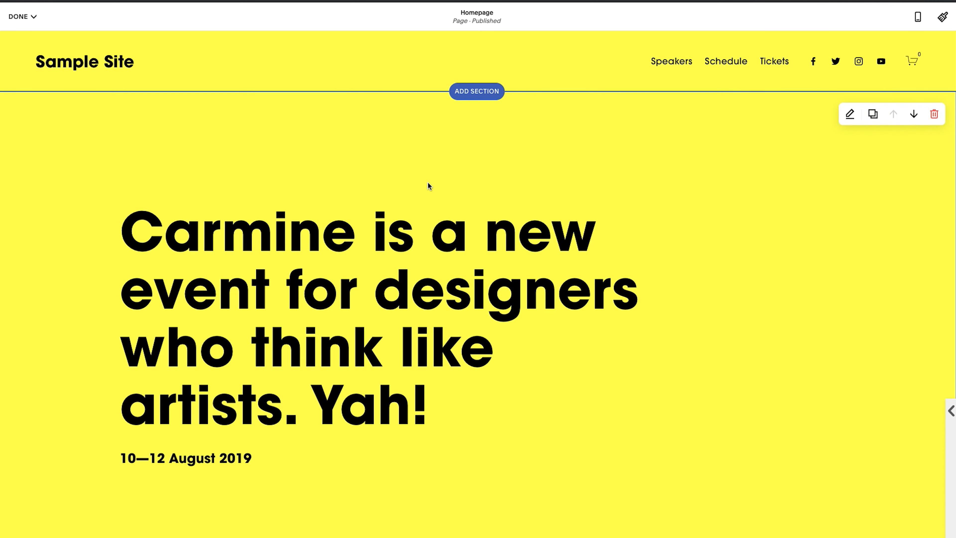
pyautogui.scroll(-20, 427, 181)
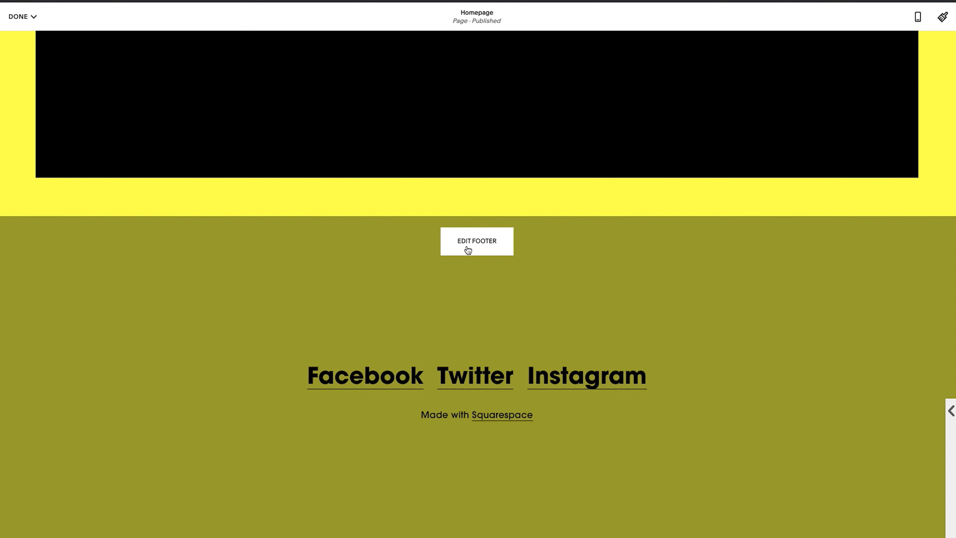
pyautogui.click(477, 243)
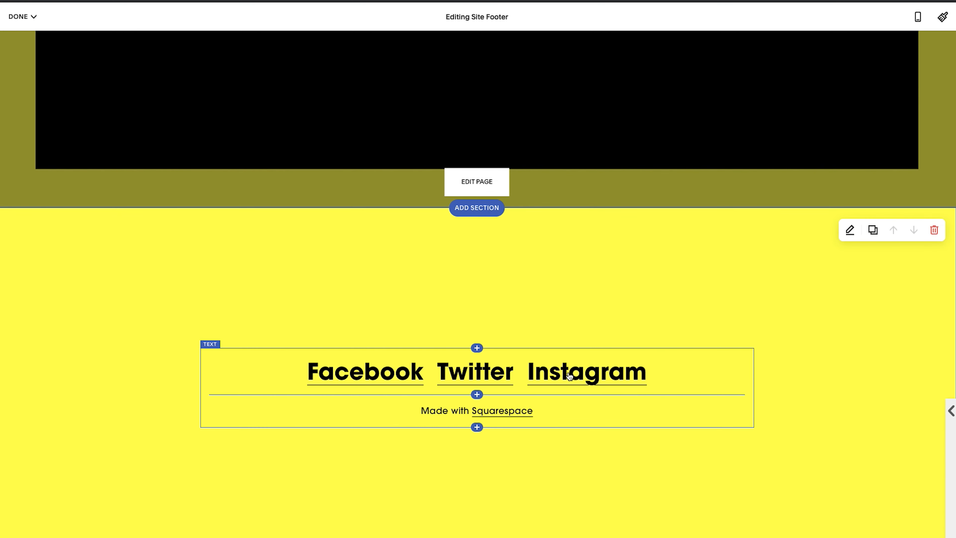
# Add the text "This is Fun!" after the Instagram link in the site footer and save the footer.
pyautogui.click(669, 366)
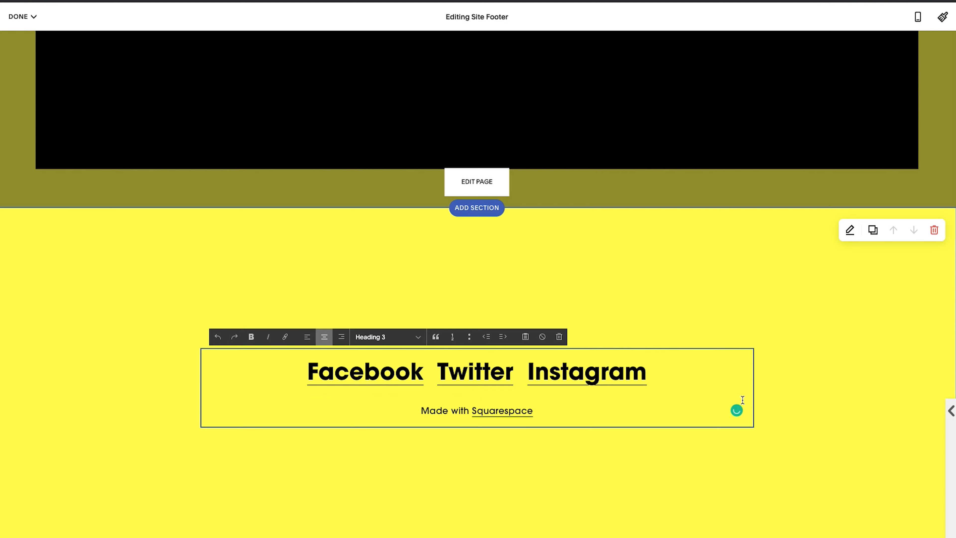
pyautogui.write('This is Fun!')
pyautogui.click(13, 15)
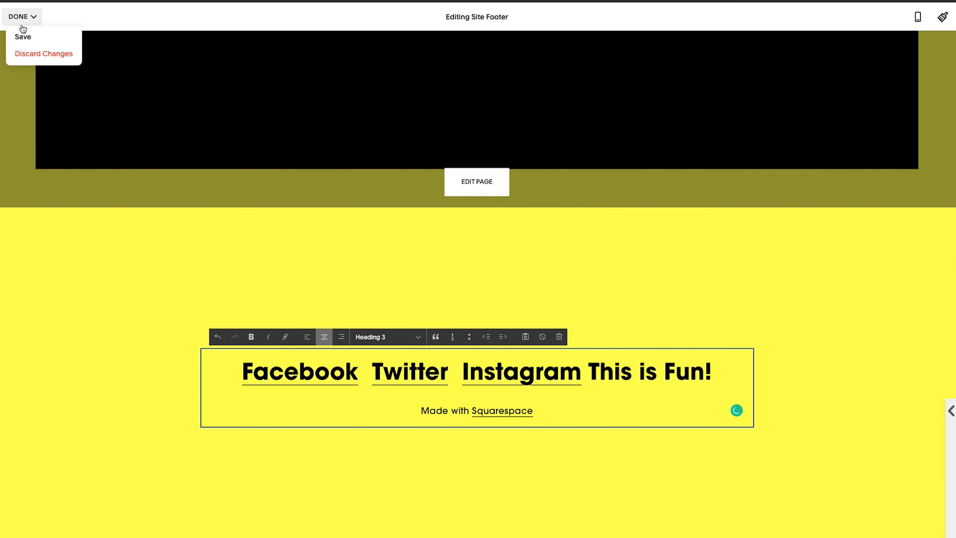
pyautogui.click(23, 36)
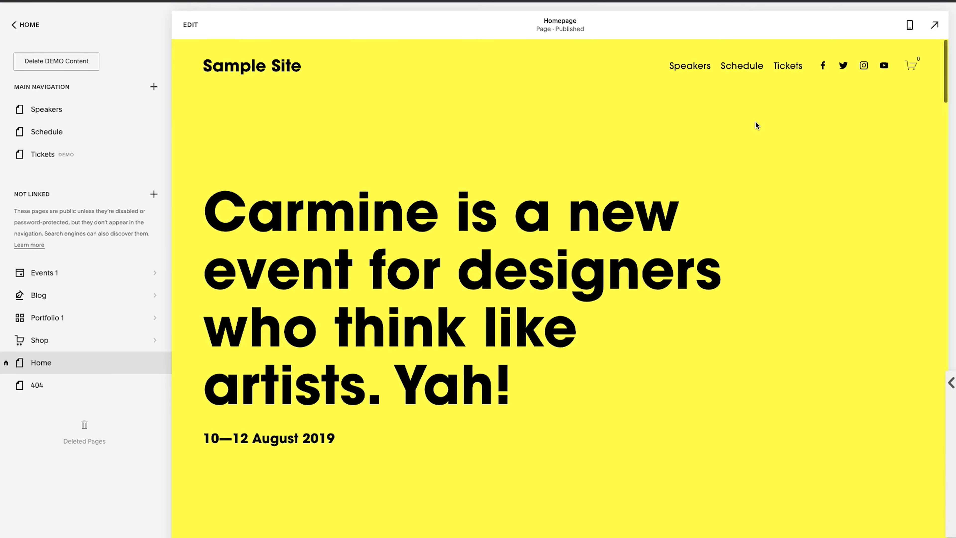
# Check the footer text "This is Fun!" on the Speakers page, and open and leave that page's editor.
pyautogui.click(690, 66)
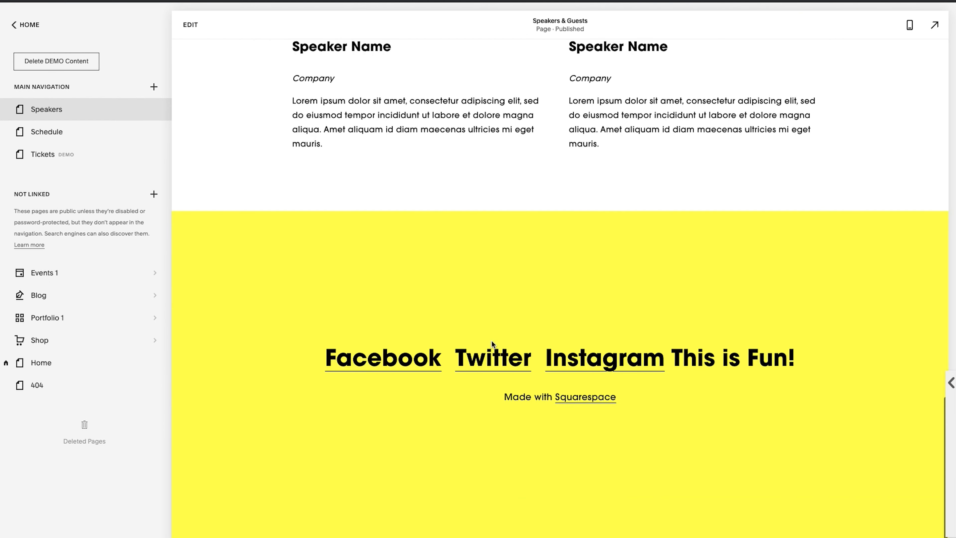
pyautogui.click(691, 364)
pyautogui.moveTo(691, 365); pyautogui.dragTo(802, 368)
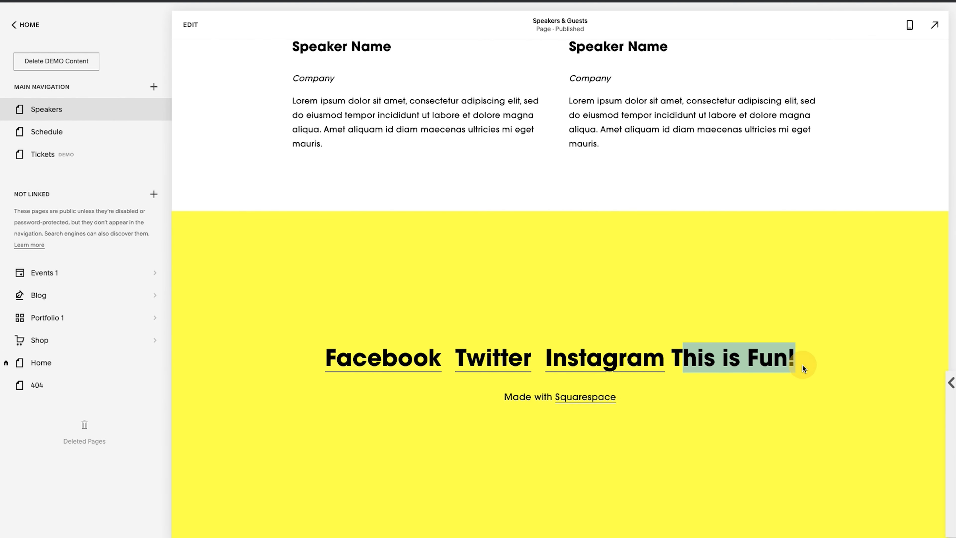
pyautogui.scroll(10, 589, 376)
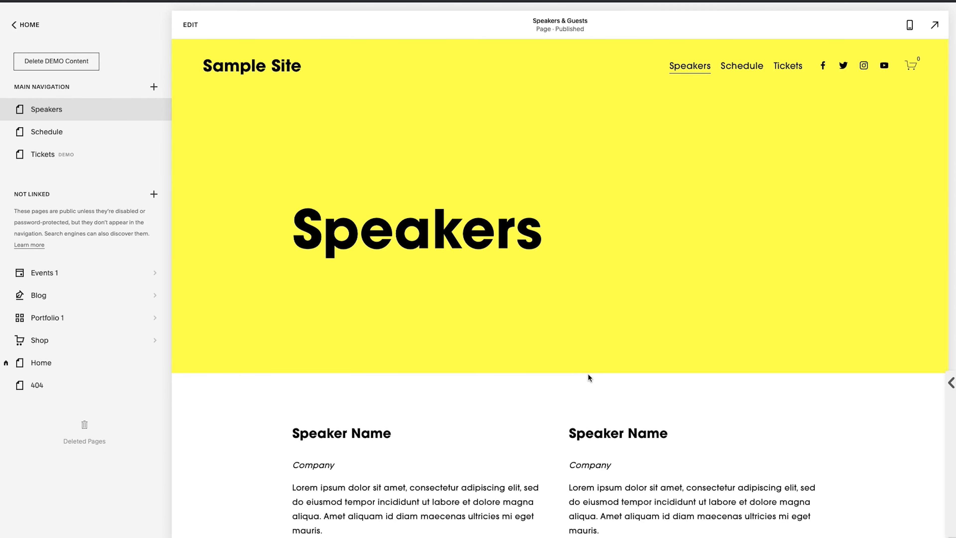
pyautogui.doubleClick(383, 231)
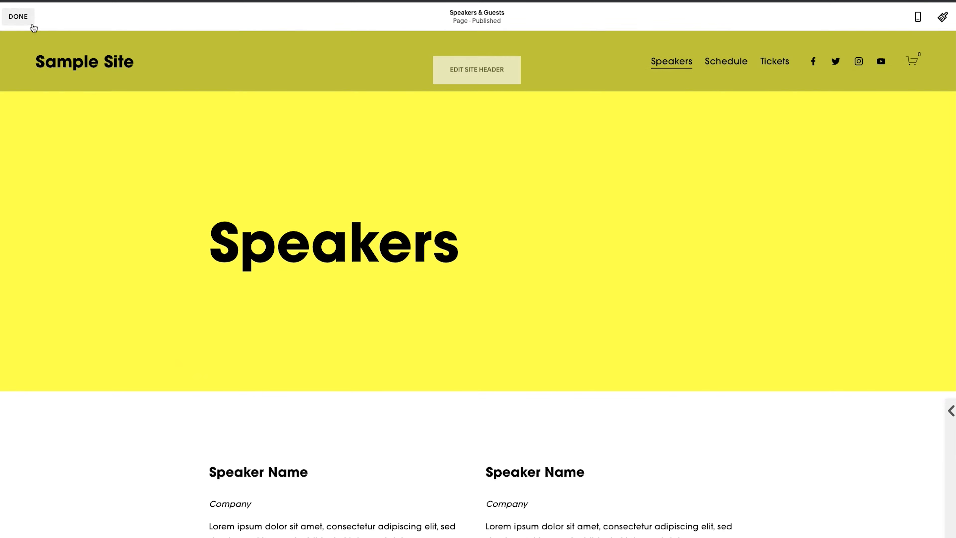
pyautogui.click(18, 16)
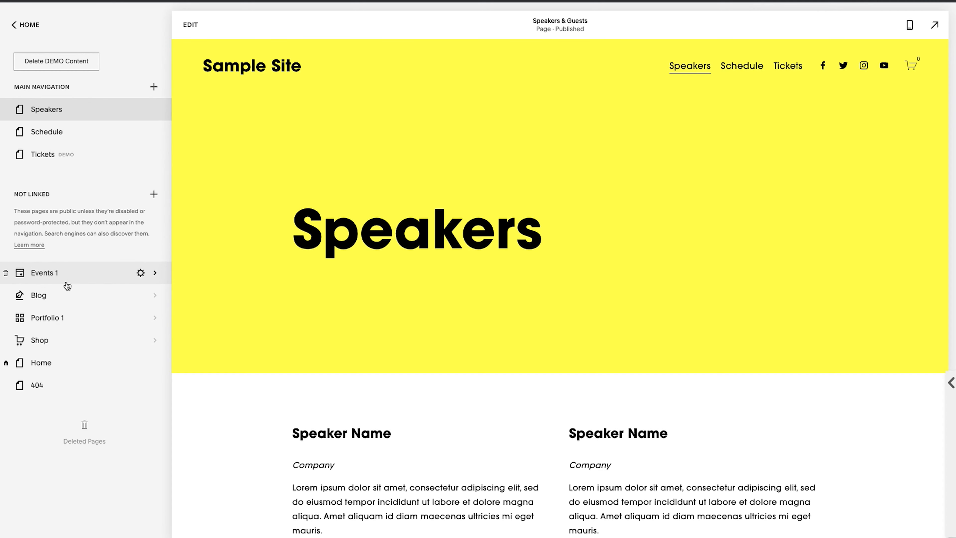
# Open the Conference Ticket Hello! product of the Shop page for editing.
pyautogui.click(42, 340)
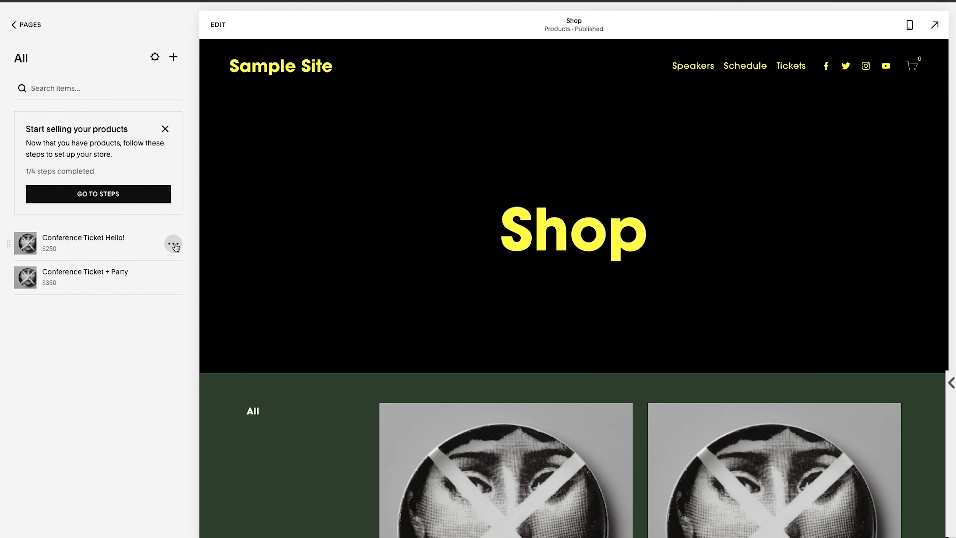
pyautogui.click(173, 244)
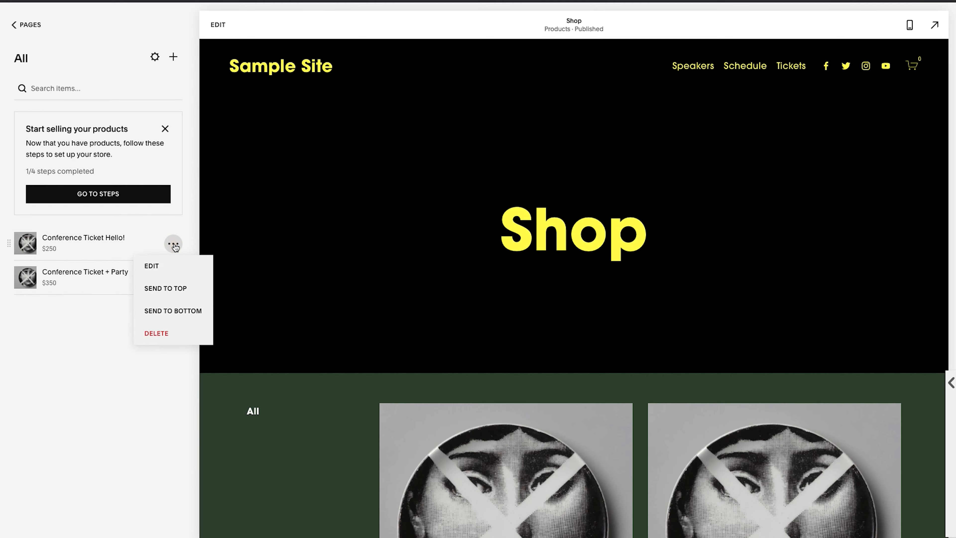
pyautogui.click(152, 266)
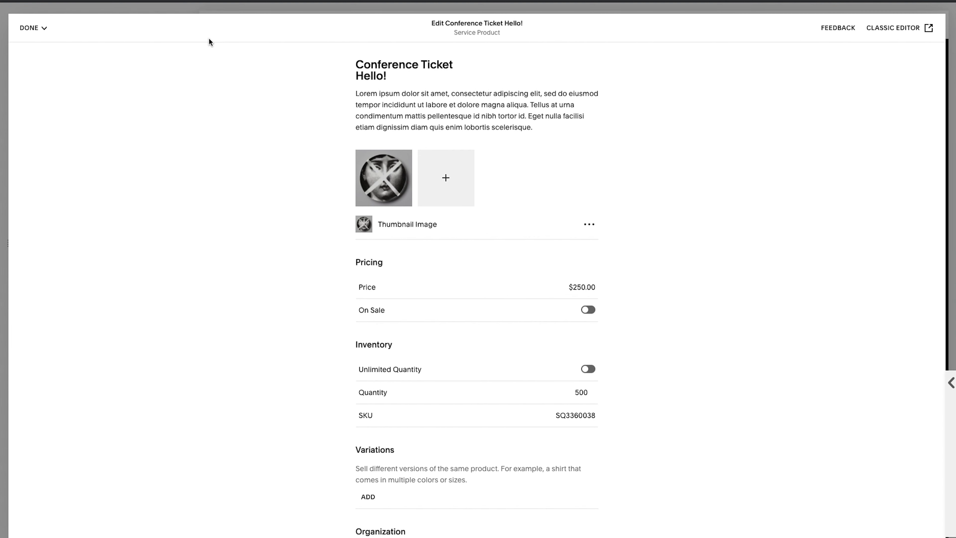
# Examine the Conference Ticket Hello! product's settings down to the Customize options and save the product.
pyautogui.click(36, 30)
pyautogui.click(390, 65)
pyautogui.scroll(-15, 398, 316)
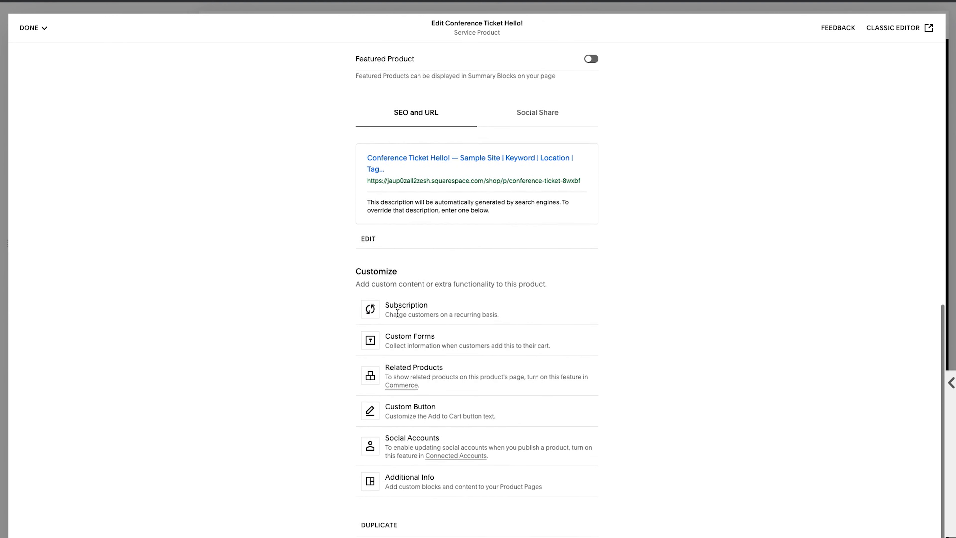
pyautogui.scroll(15, 398, 316)
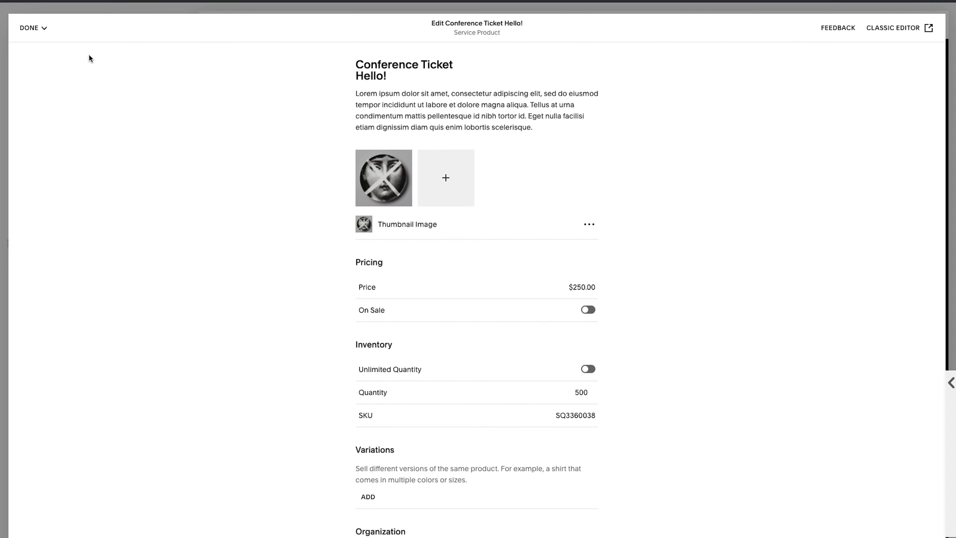
pyautogui.click(46, 34)
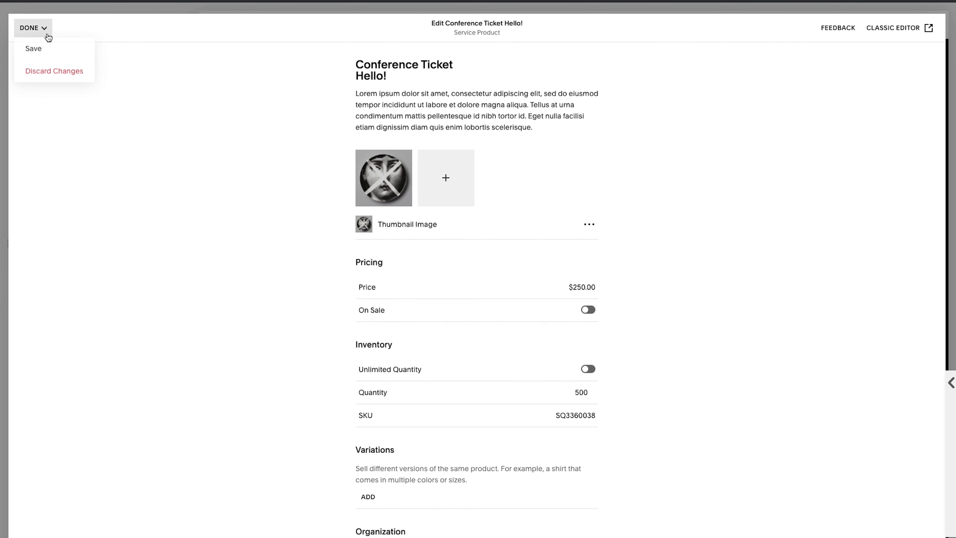
pyautogui.click(33, 48)
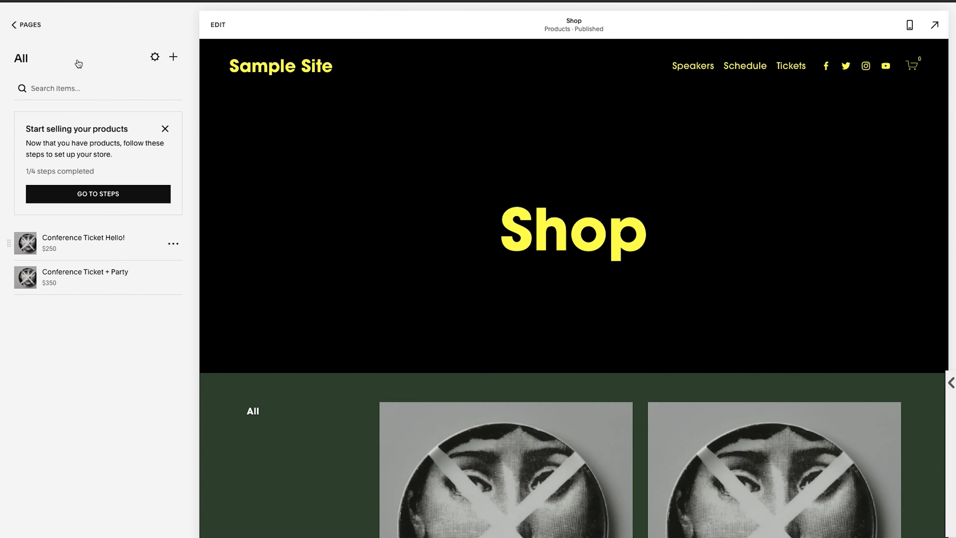
# Go to the Portfolio 1 page, open Project One, and show its item options.
pyautogui.click(34, 26)
pyautogui.click(94, 296)
pyautogui.click(45, 318)
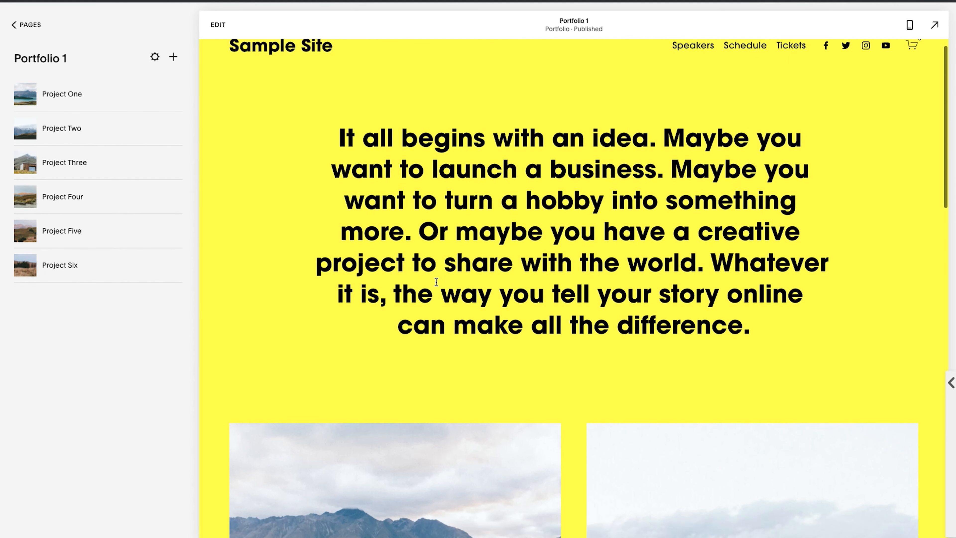
pyautogui.click(68, 95)
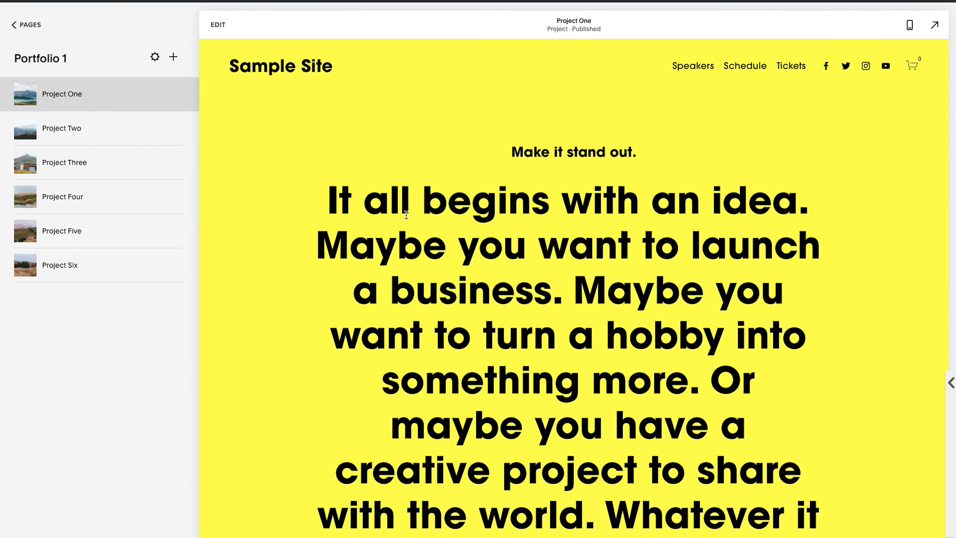
pyautogui.click(173, 94)
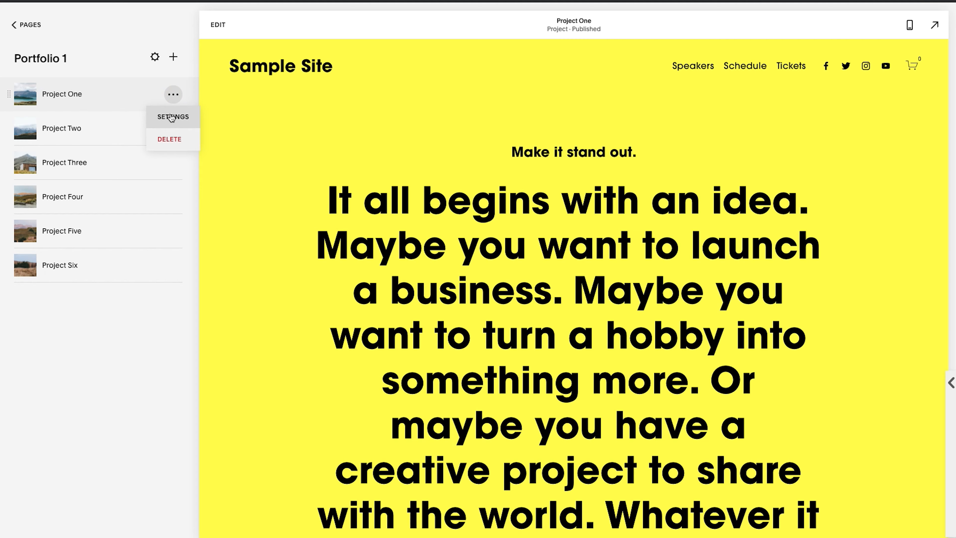
# Open Blog Post One of the Blog page in the editor and leave the editor without changes.
pyautogui.click(27, 24)
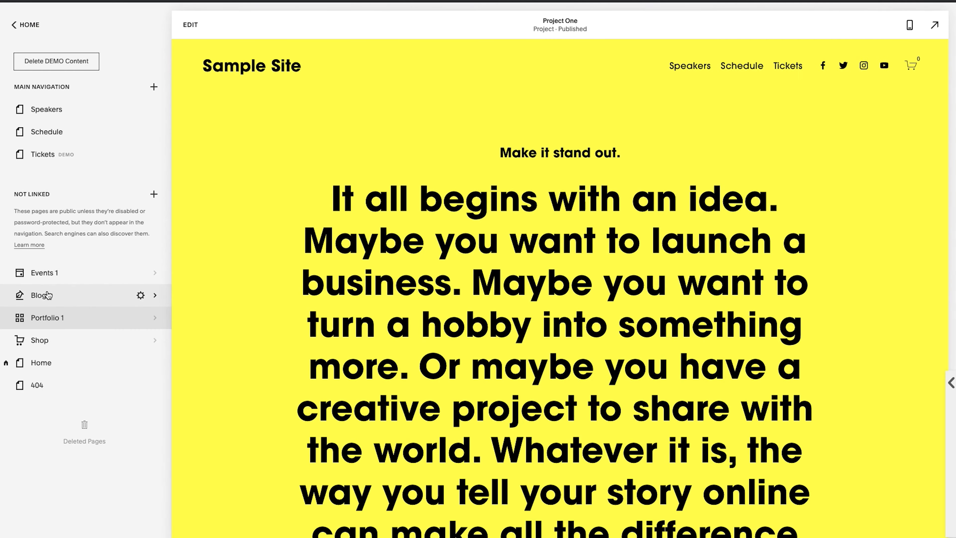
pyautogui.click(47, 295)
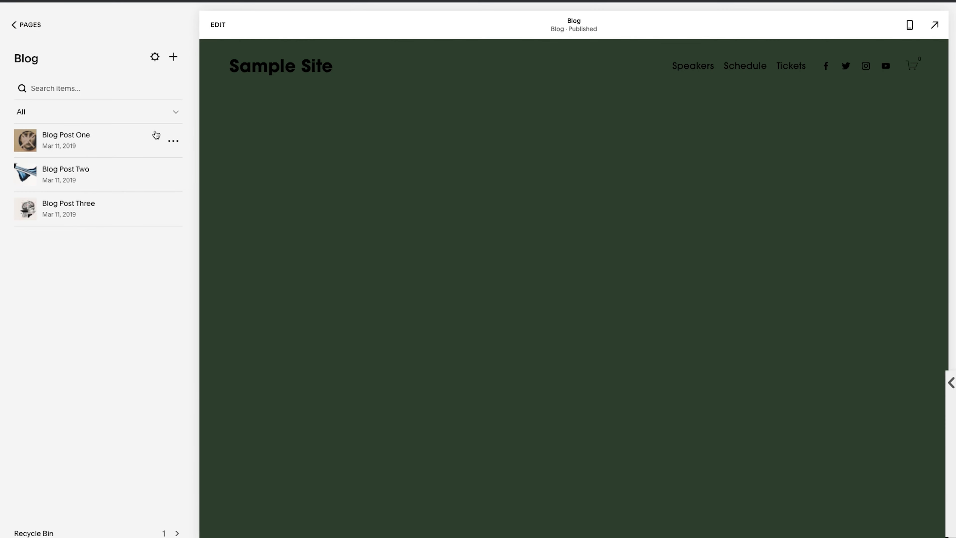
pyautogui.click(92, 138)
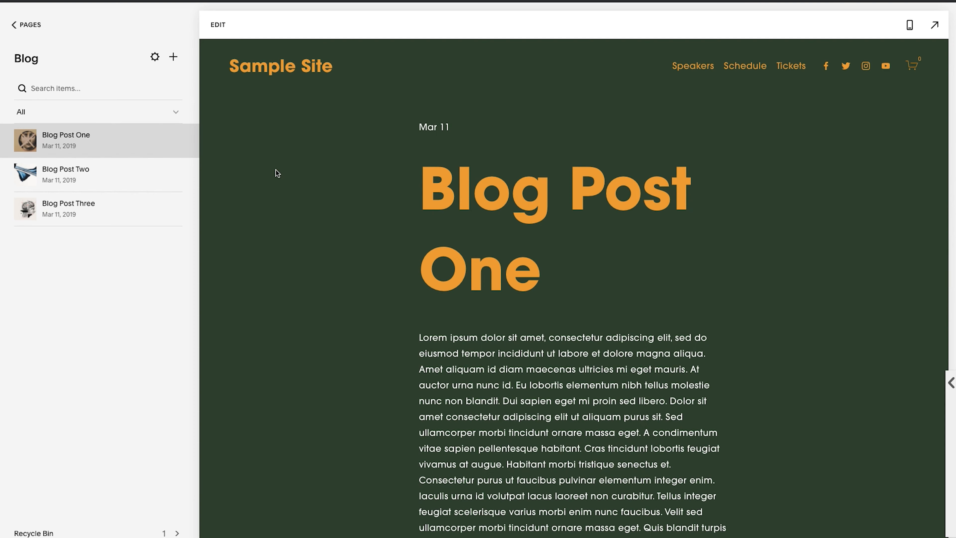
pyautogui.doubleClick(452, 205)
pyautogui.click(18, 16)
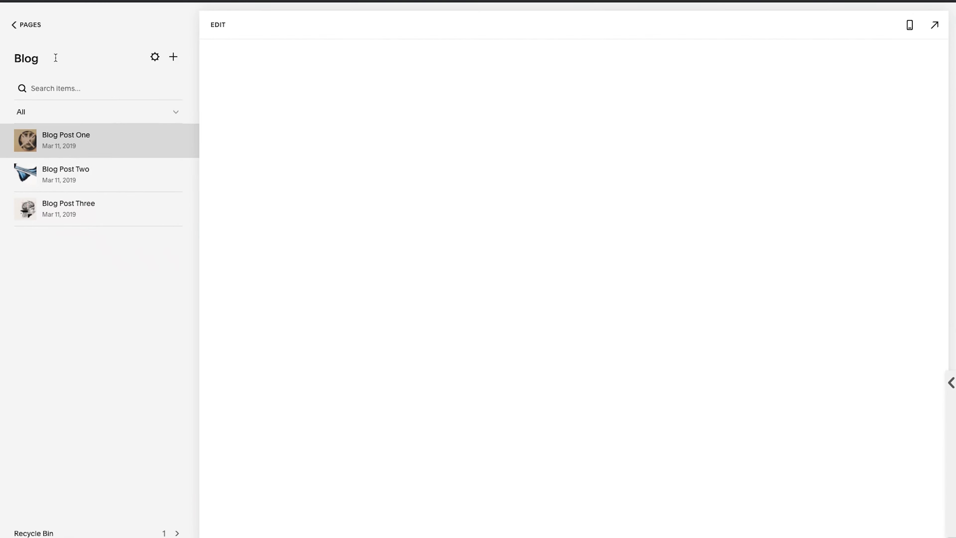
# Go to the Events 1 page, show Event Two's item options, and open that event's page.
pyautogui.click(22, 24)
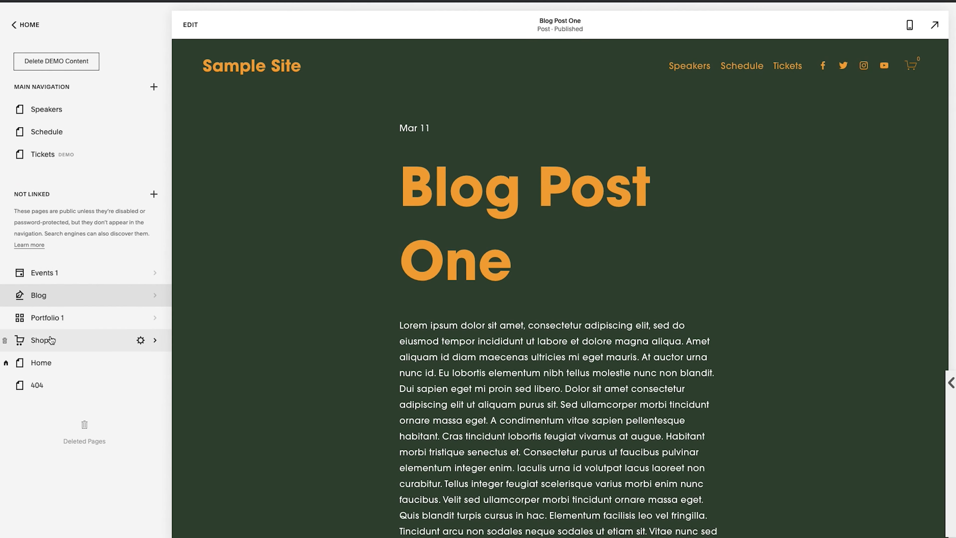
pyautogui.click(58, 271)
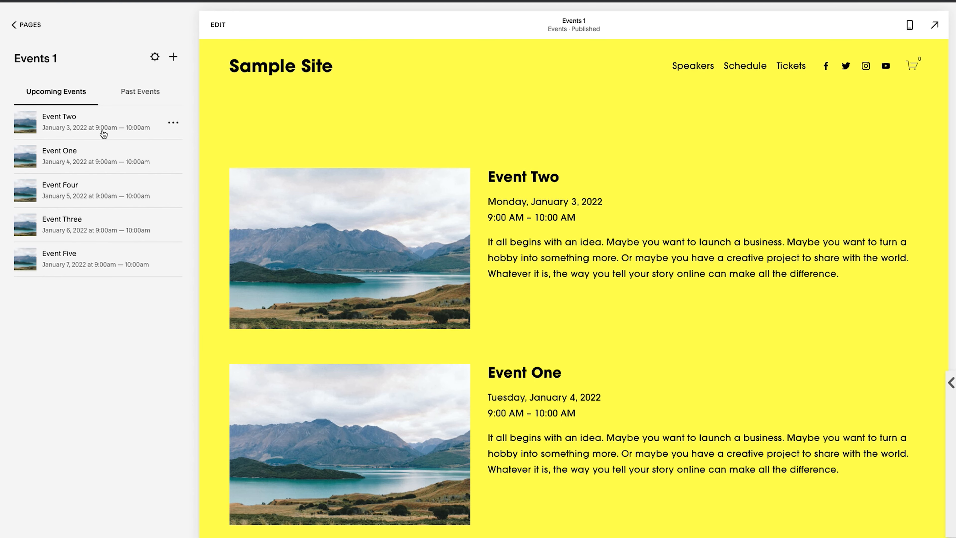
pyautogui.click(173, 122)
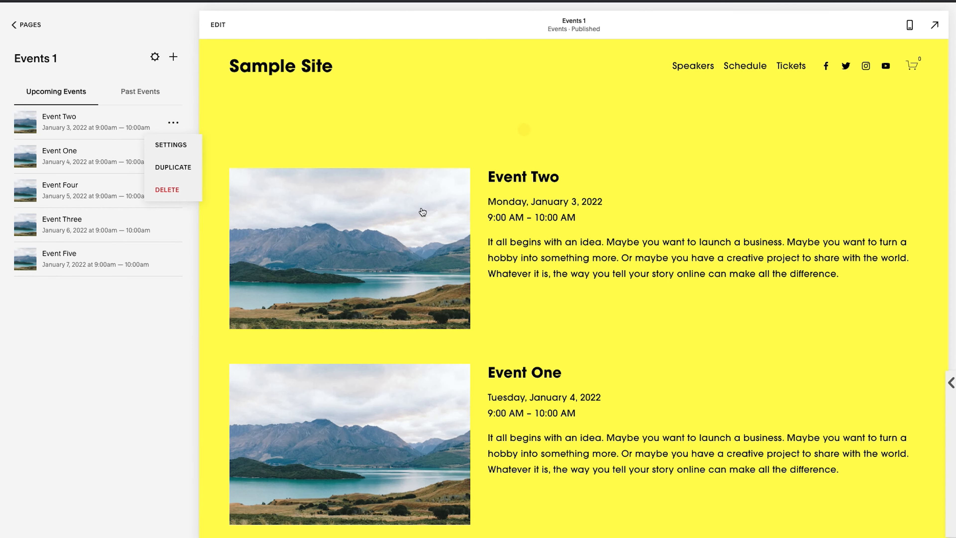
pyautogui.click(414, 213)
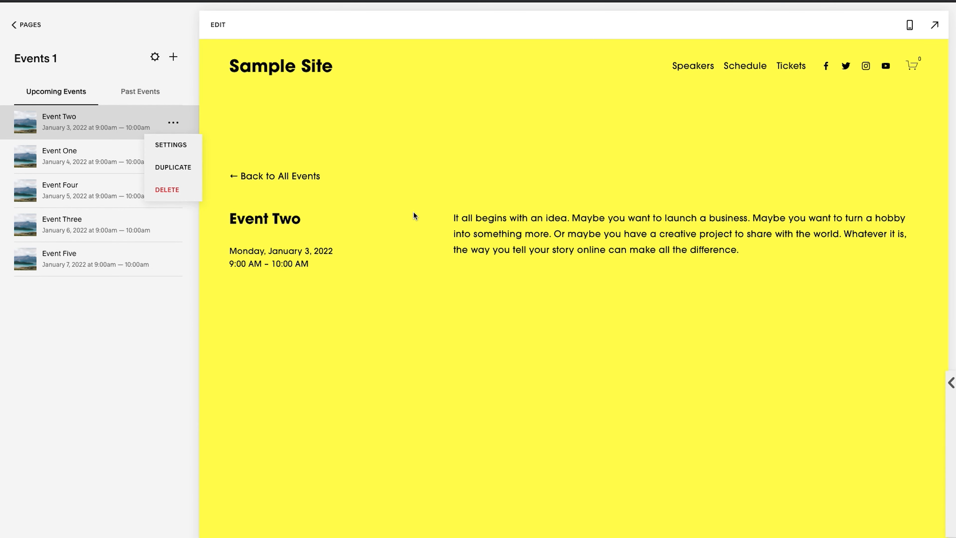
# Open Event Two's page in the editor, activate its description text, and leave the editor without changes.
pyautogui.click(595, 203)
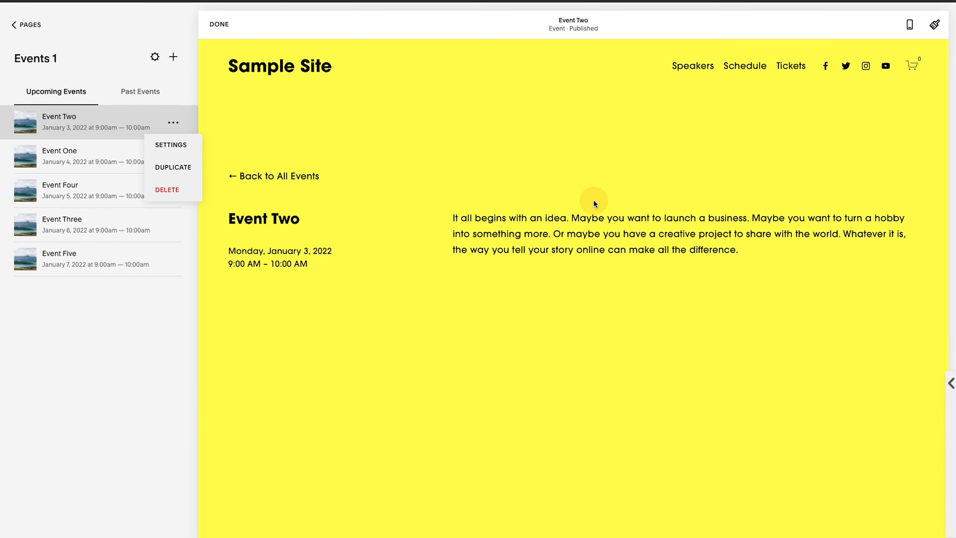
pyautogui.click(422, 261)
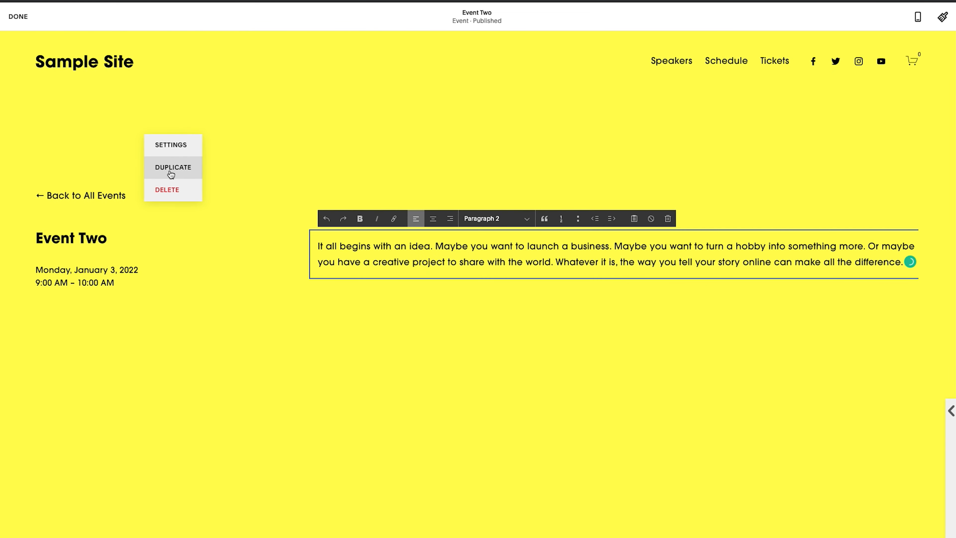
pyautogui.moveTo(463, 253); pyautogui.dragTo(463, 260)
pyautogui.click(545, 265)
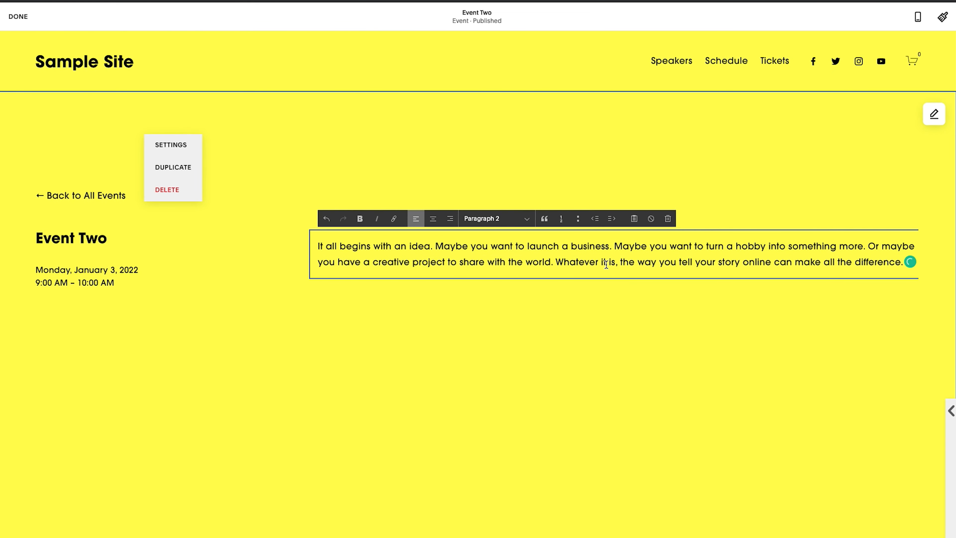
pyautogui.click(94, 240)
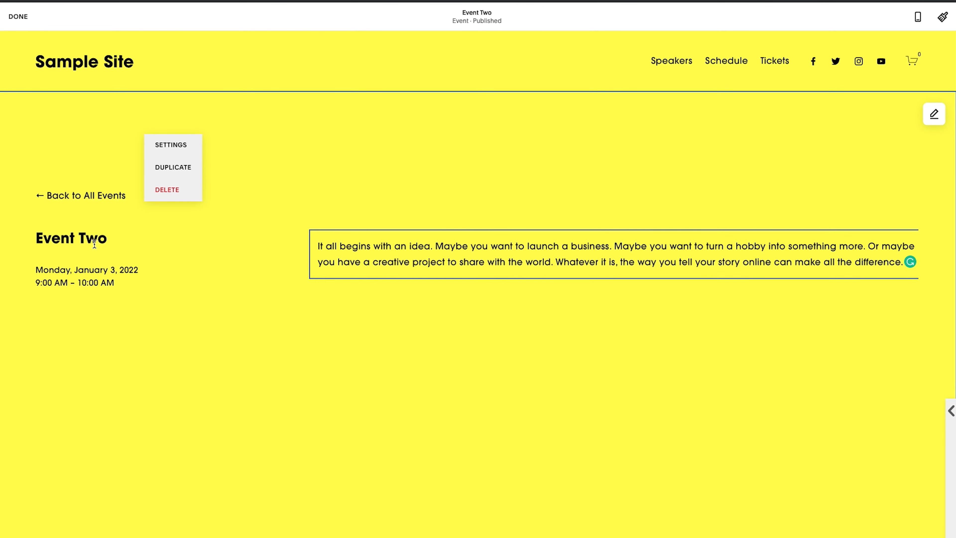
pyautogui.click(18, 17)
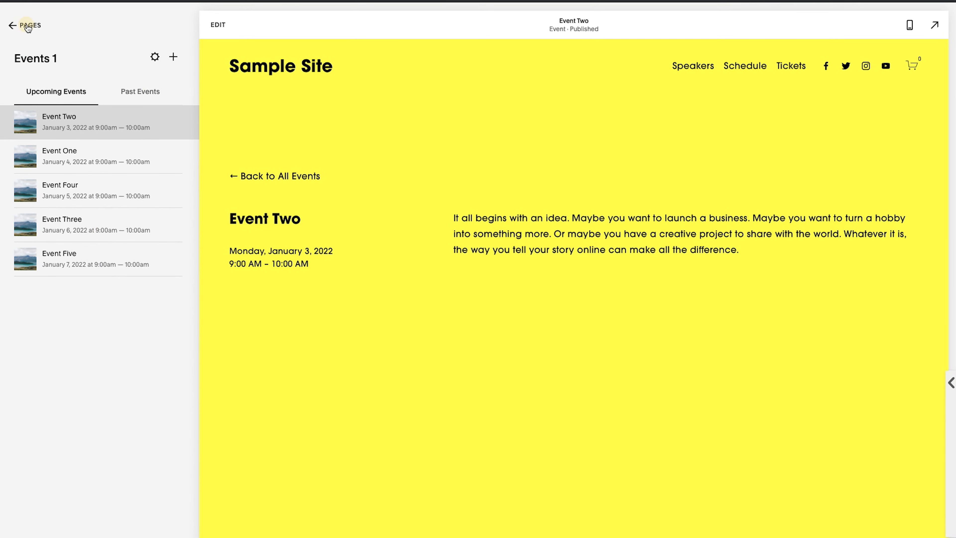
# Return to the Shop page and open the Conference Ticket + Party product page.
pyautogui.click(27, 25)
pyautogui.click(39, 342)
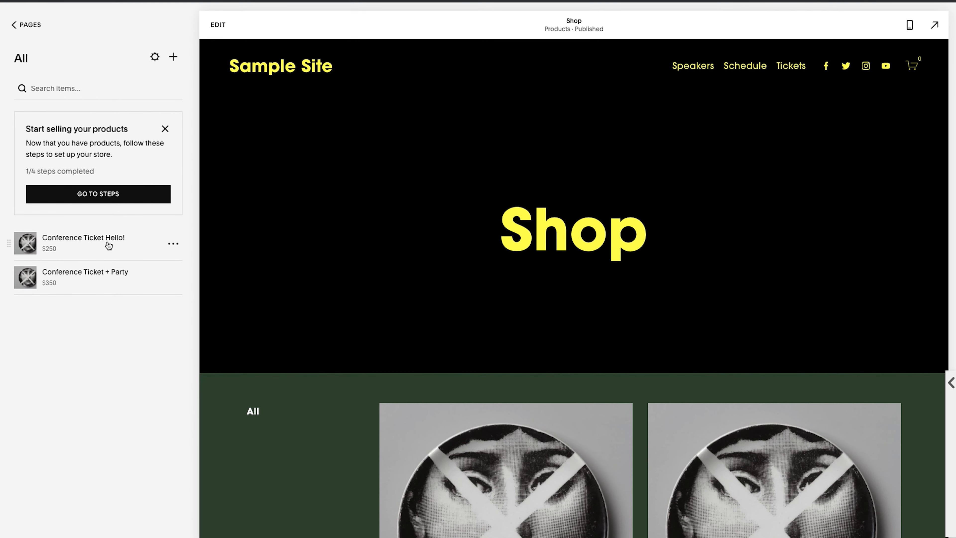
pyautogui.scroll(-8, 414, 305)
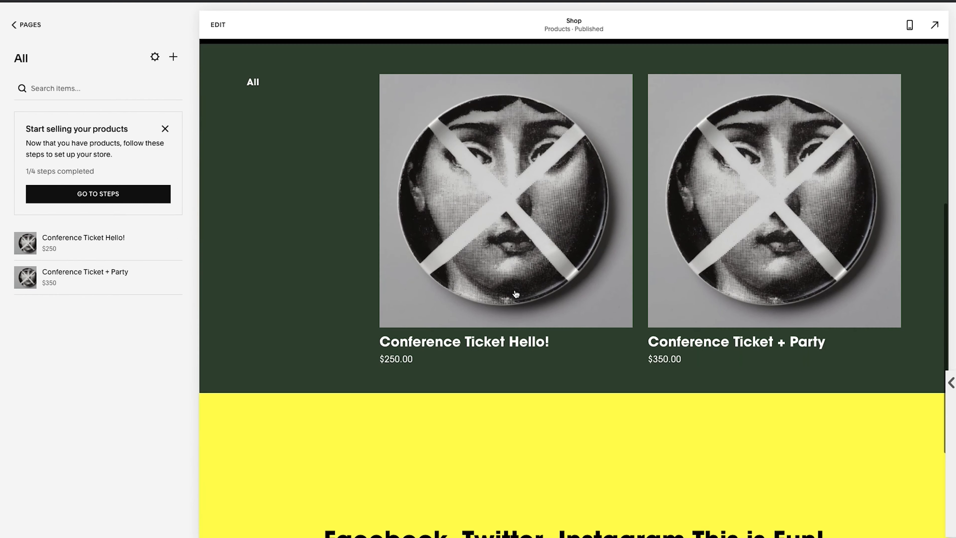
pyautogui.click(783, 204)
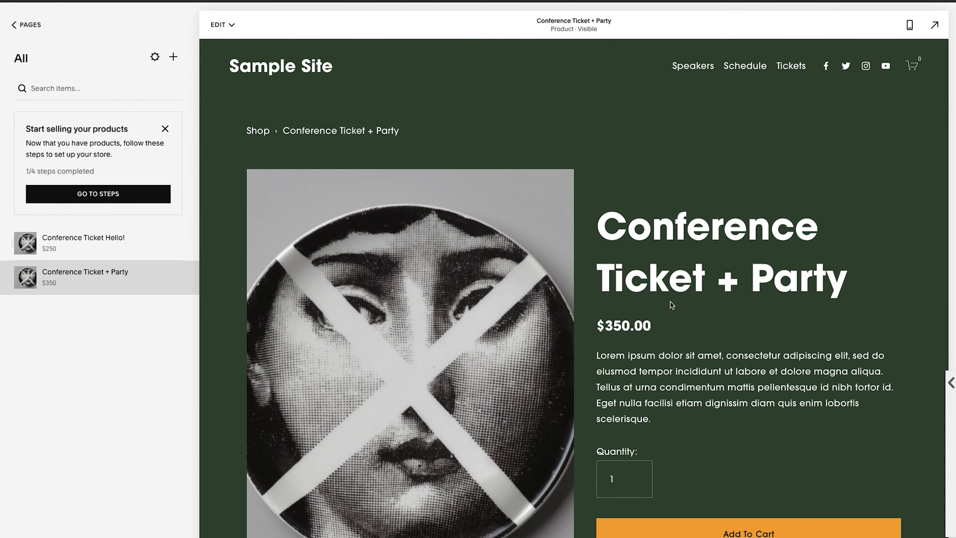
# Review the editing options of Conference Ticket + Party and open the product's details for editing from its page editor.
pyautogui.click(231, 27)
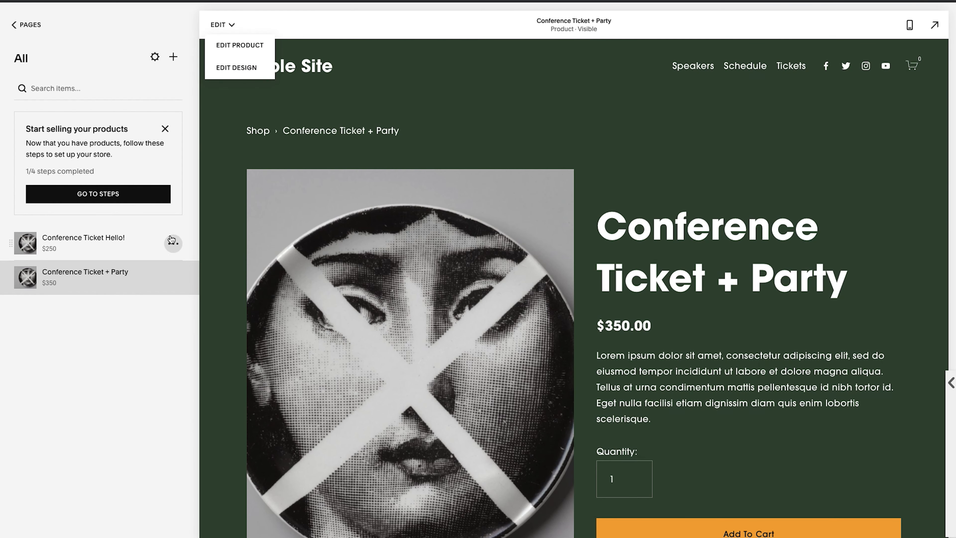
pyautogui.click(173, 280)
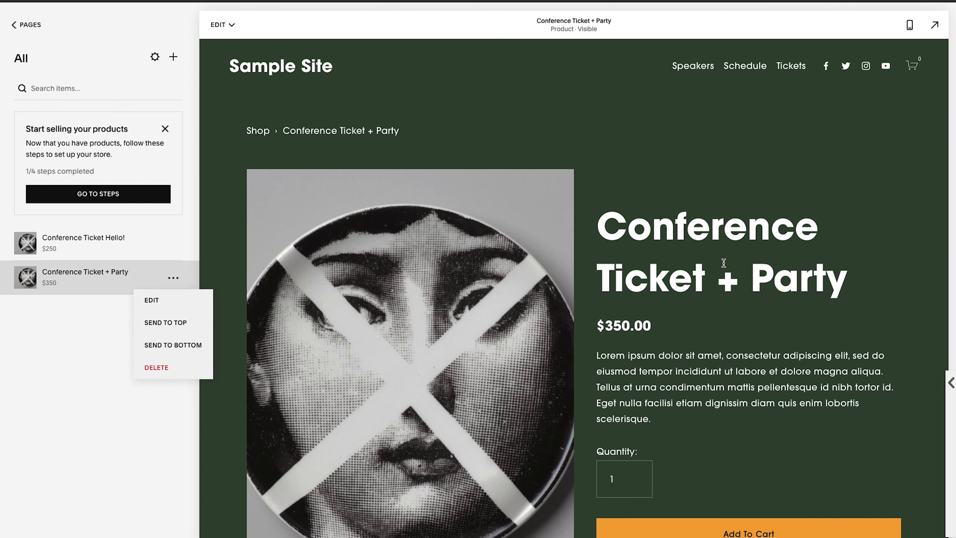
pyautogui.doubleClick(695, 205)
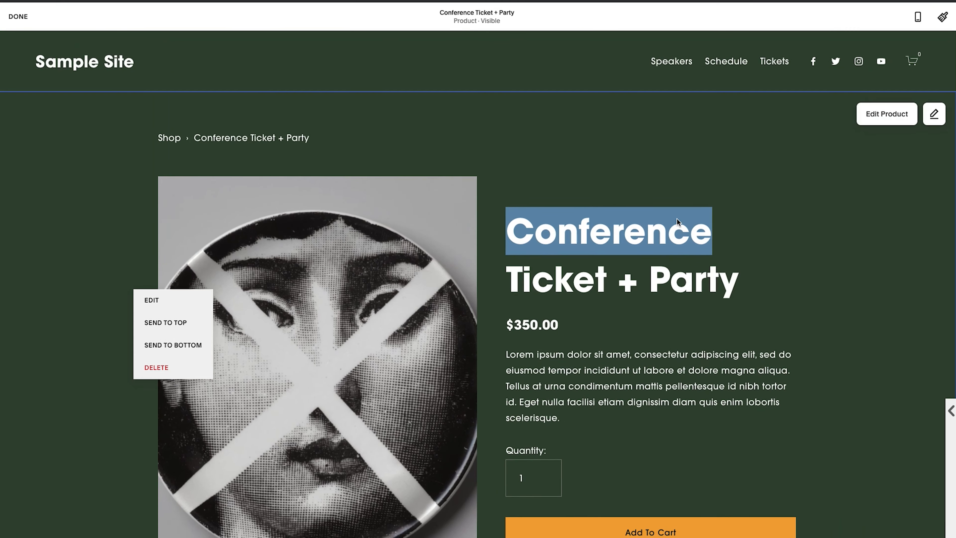
pyautogui.moveTo(896, 120)
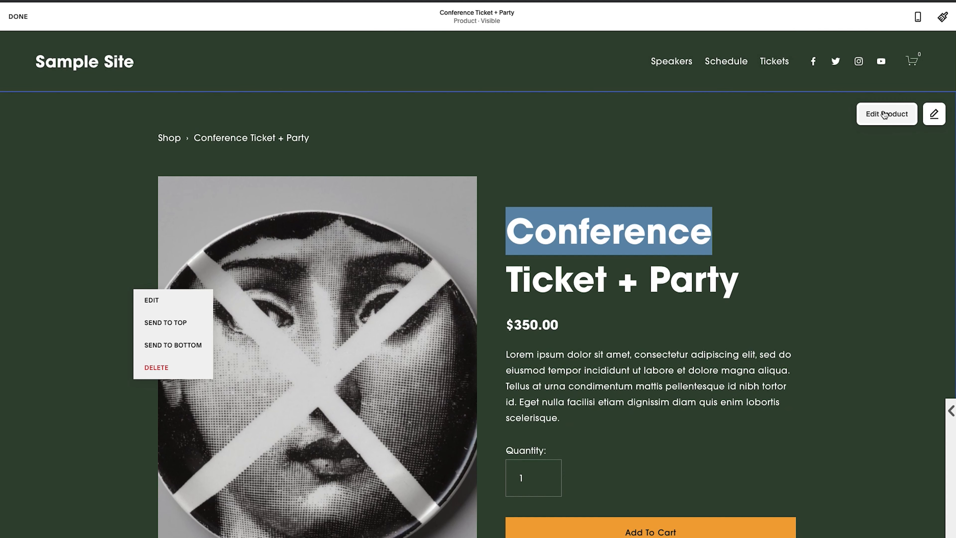
pyautogui.click(885, 115)
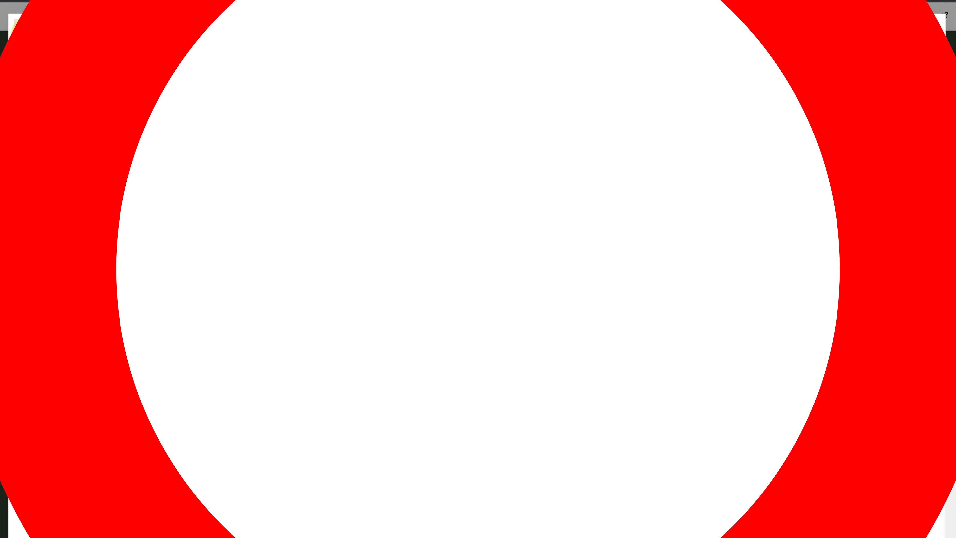